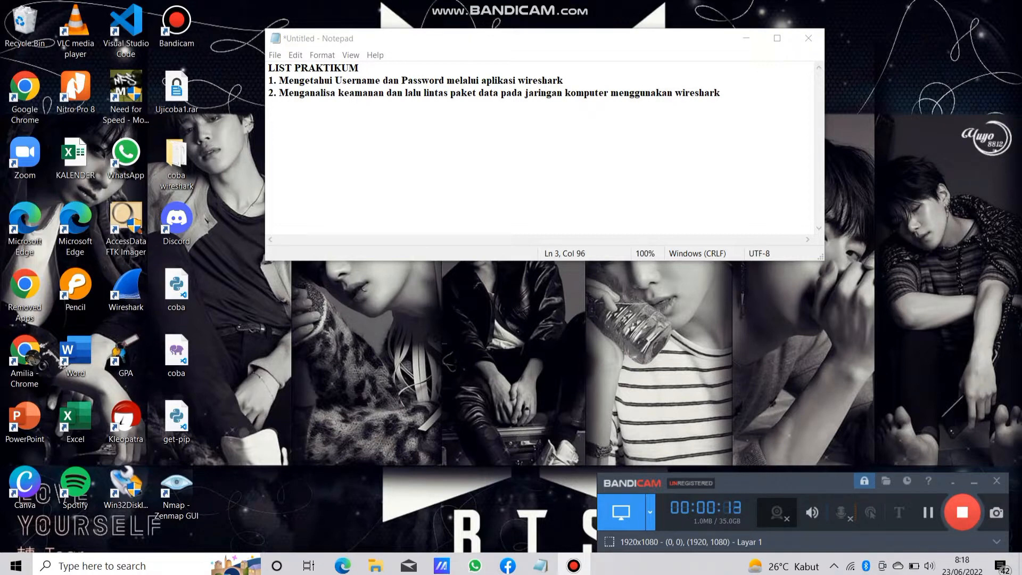
# Read the LIST PRAKTIKUM heading and the two Wireshark exercises listed in the note.
pyautogui.moveTo(362, 68); pyautogui.dragTo(269, 68)
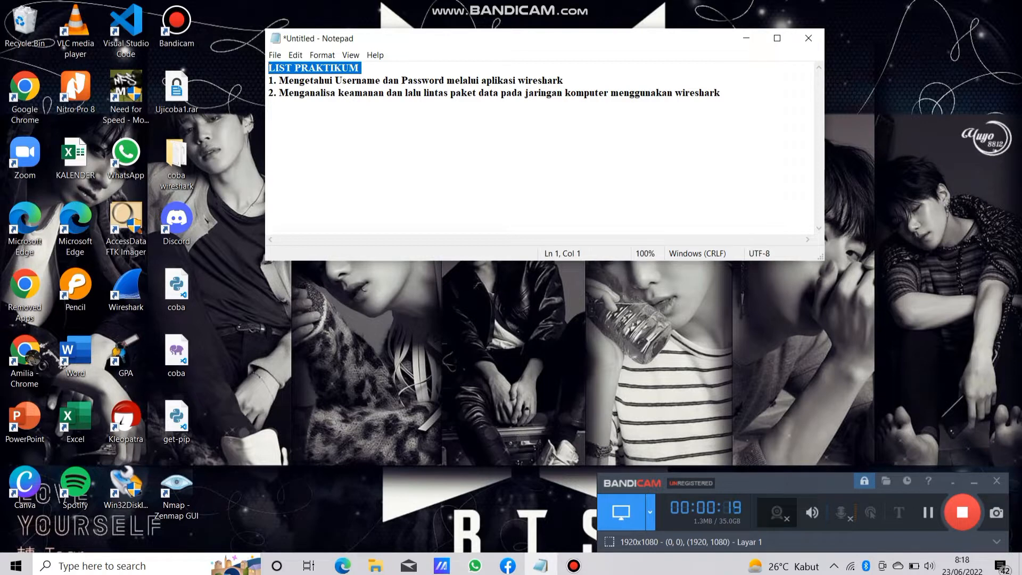
pyautogui.moveTo(279, 81); pyautogui.dragTo(563, 80)
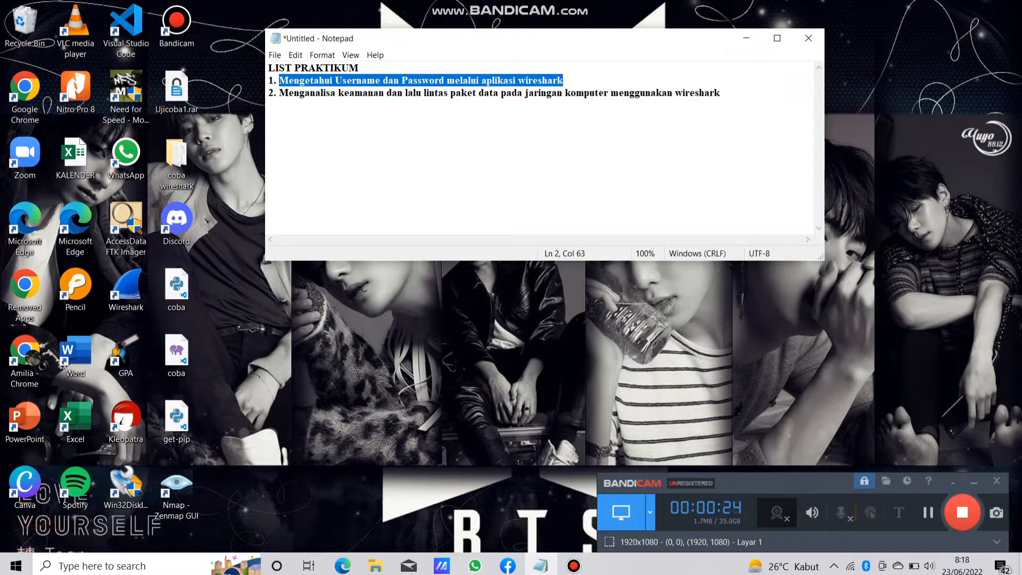
pyautogui.moveTo(279, 93); pyautogui.dragTo(720, 94)
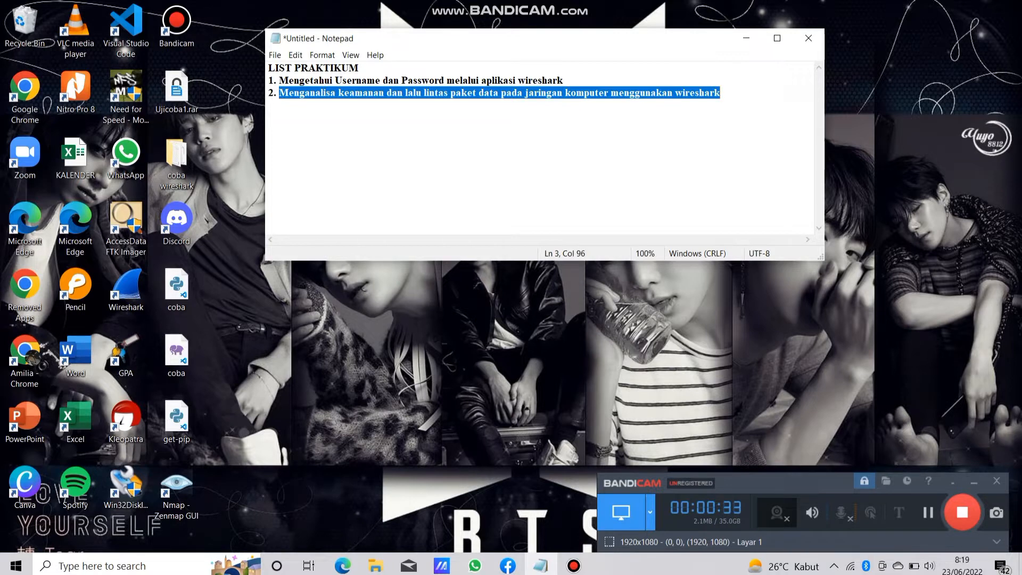
# Launch Wireshark and start a live capture on the Wi-Fi interface.
pyautogui.doubleClick(126, 290)
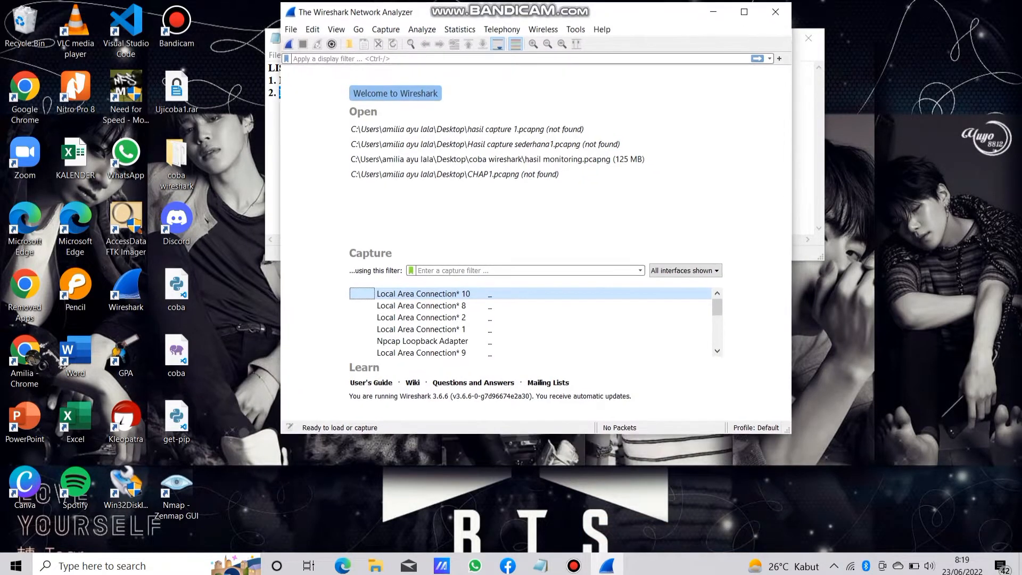
pyautogui.moveTo(717, 311); pyautogui.dragTo(717, 324)
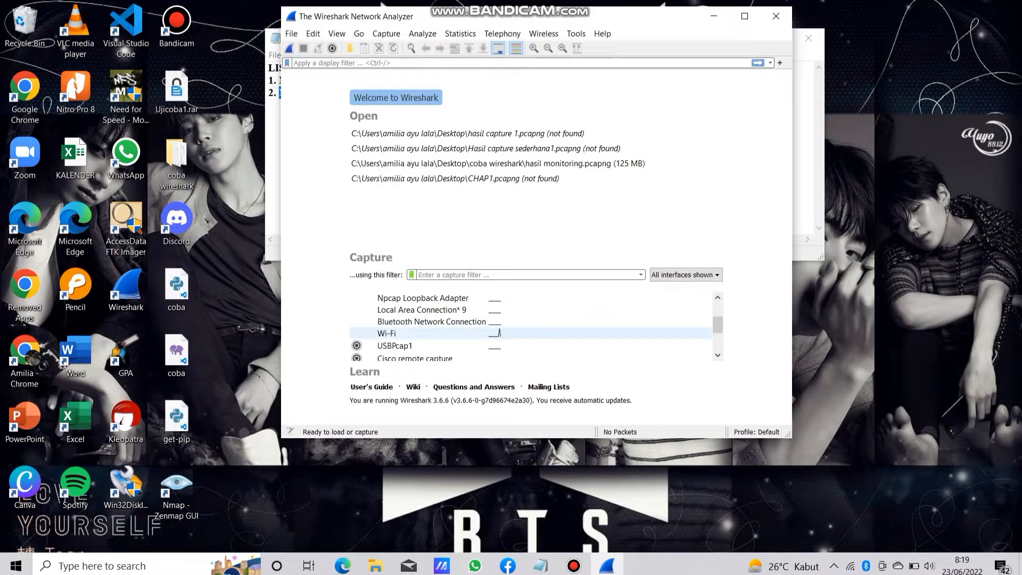
pyautogui.click(596, 334)
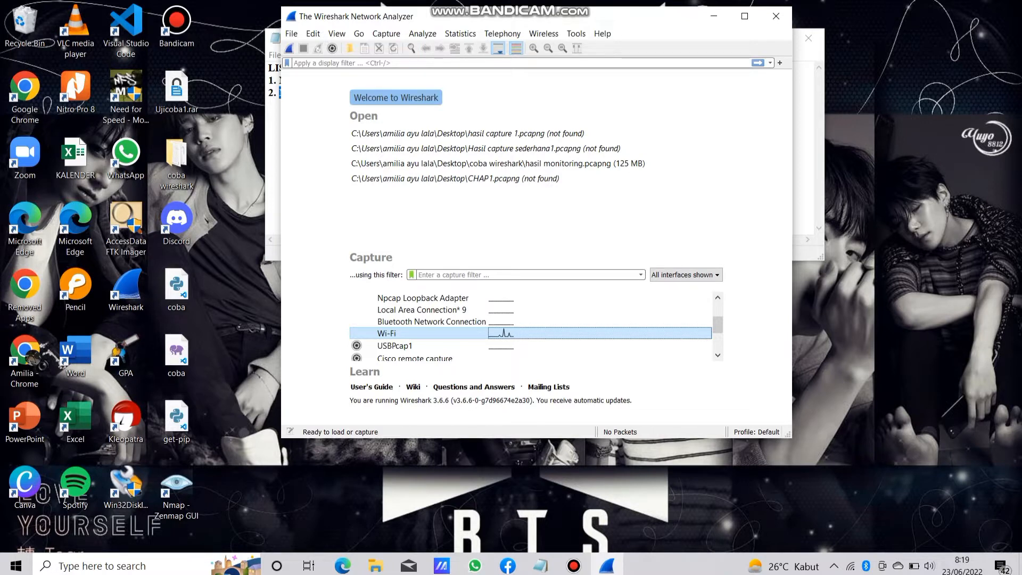
pyautogui.press('Return')
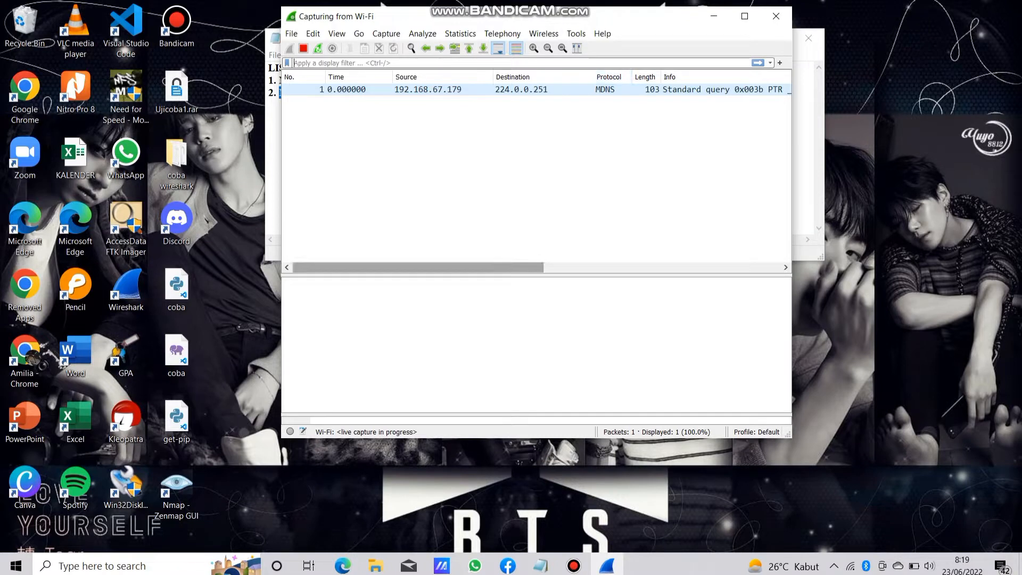
# Examine the incoming packets of the live Wi-Fi capture, including their full info text.
pyautogui.moveTo(479, 267)
pyautogui.mouseDown()
pyautogui.moveTo(570, 267)
pyautogui.moveTo(479, 267)
pyautogui.mouseUp()
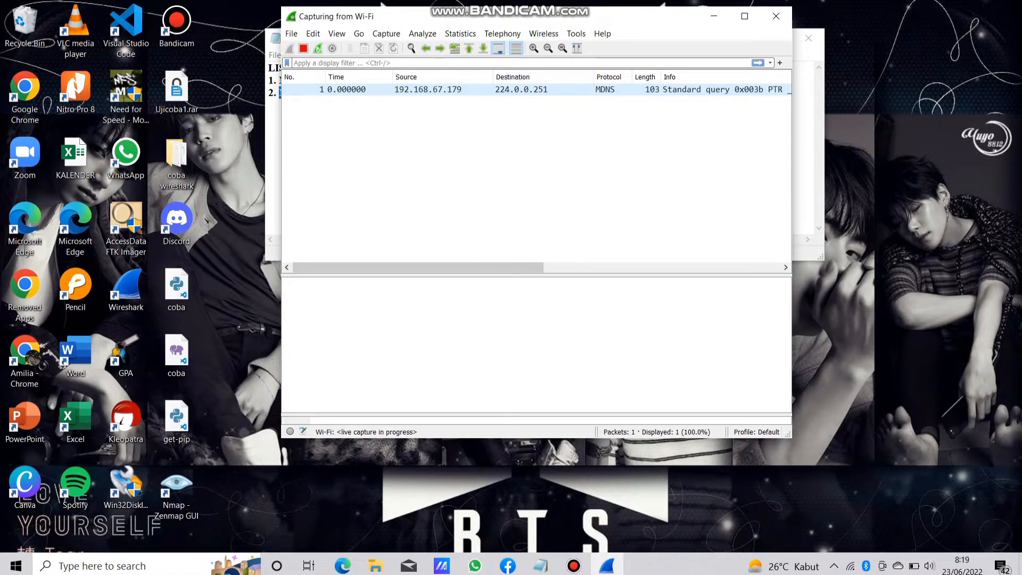
pyautogui.moveTo(479, 16); pyautogui.dragTo(684, 22)
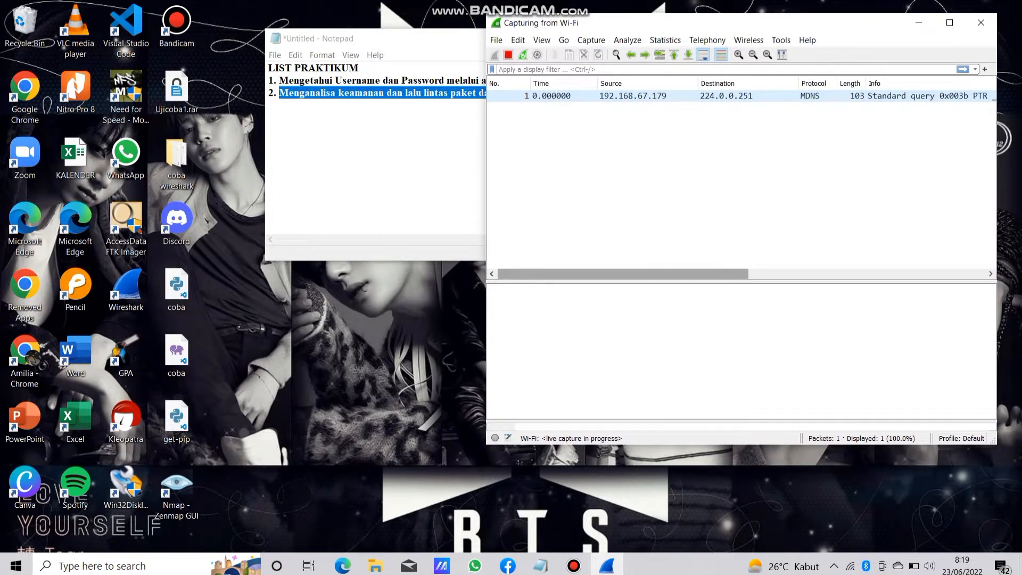
pyautogui.moveTo(622, 274)
pyautogui.mouseDown()
pyautogui.moveTo(640, 274)
pyautogui.moveTo(621, 273)
pyautogui.mouseUp()
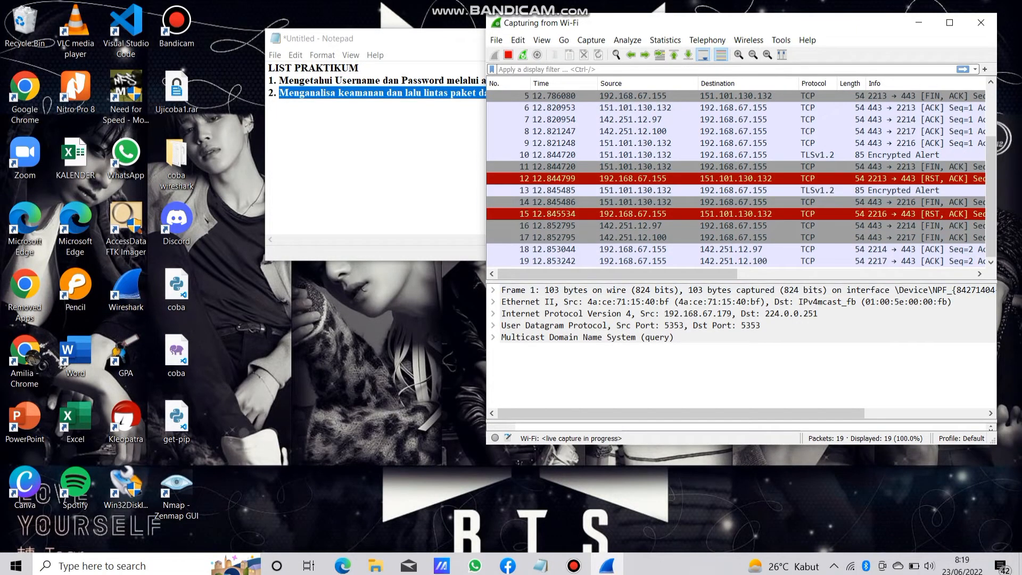
pyautogui.moveTo(990, 196)
pyautogui.mouseDown()
pyautogui.moveTo(990, 148)
pyautogui.moveTo(990, 196)
pyautogui.mouseUp()
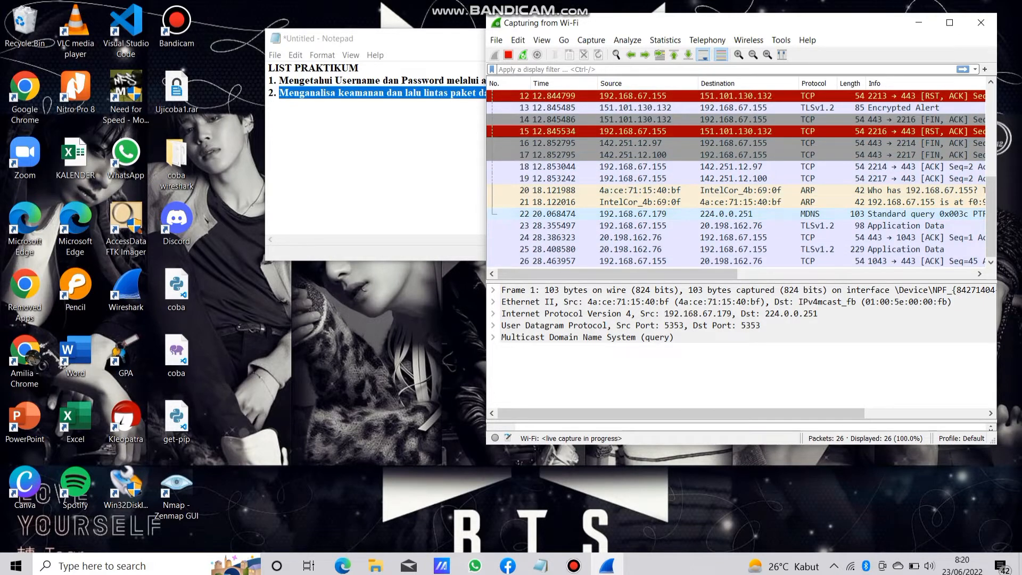
pyautogui.click(949, 22)
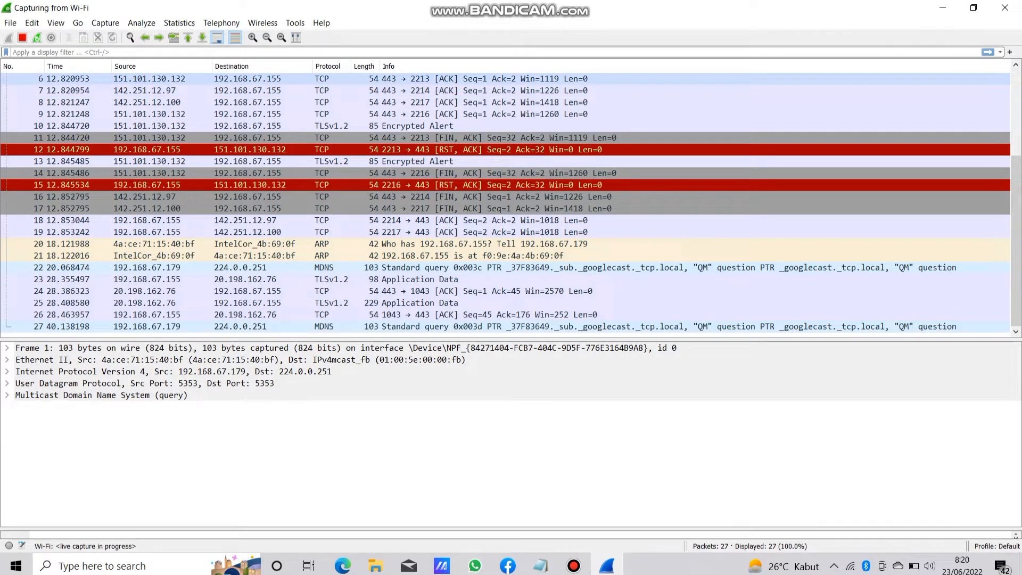
pyautogui.click(973, 8)
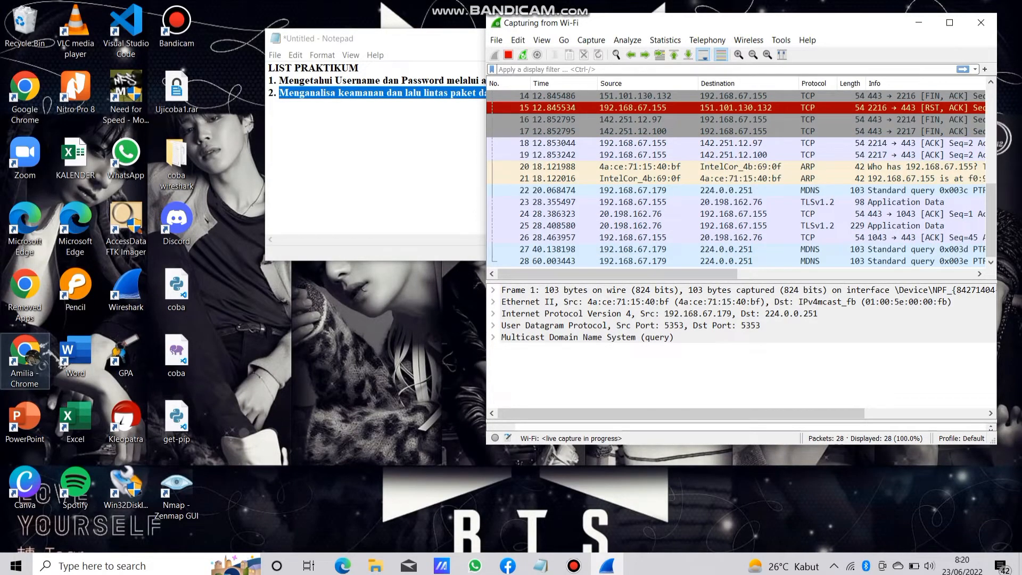
# Open Chrome, search Google for "login test" and open the Login Test page on vbsca.ca.
pyautogui.doubleClick(25, 357)
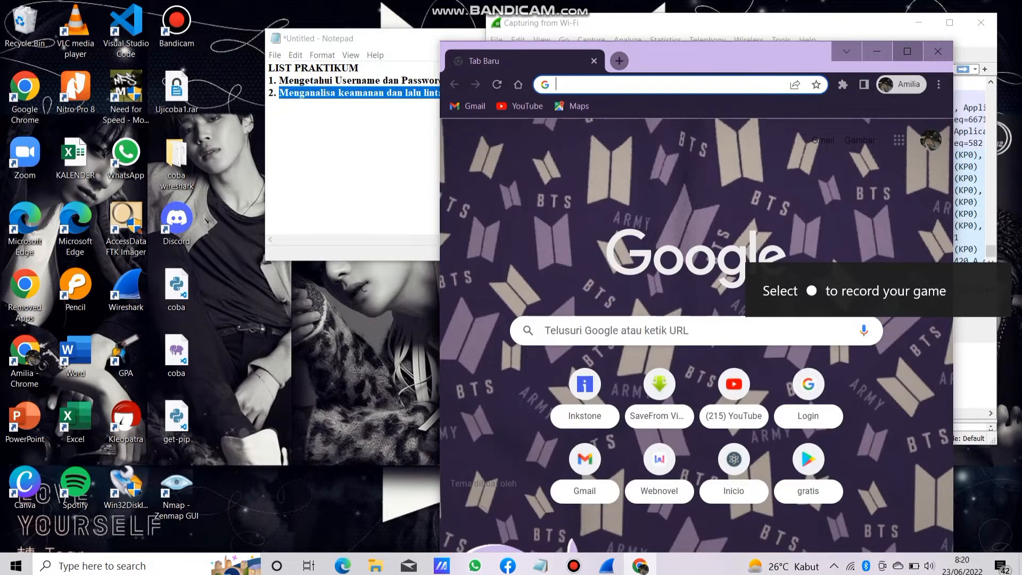
pyautogui.click(907, 51)
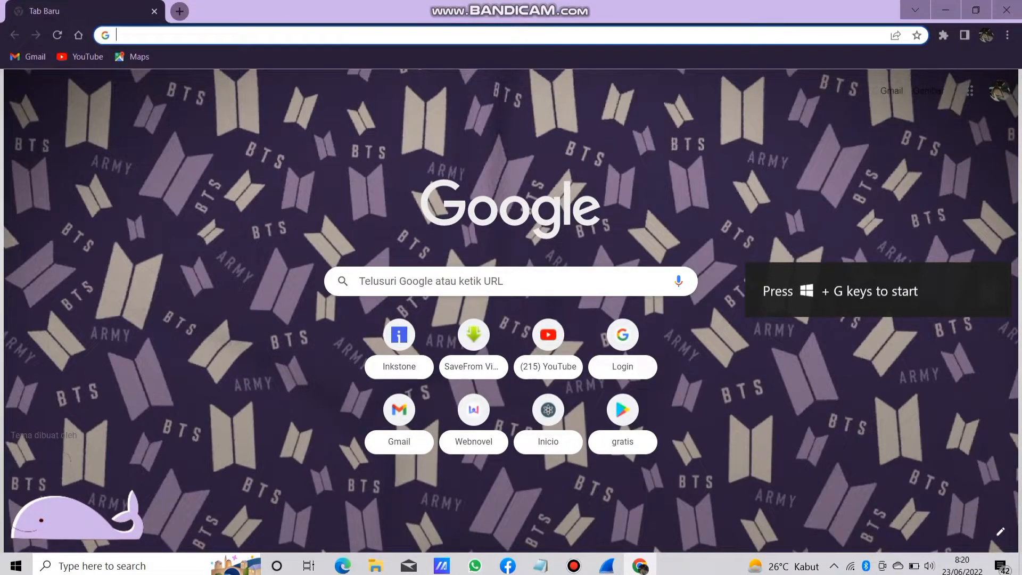
pyautogui.click(479, 281)
pyautogui.write('login')
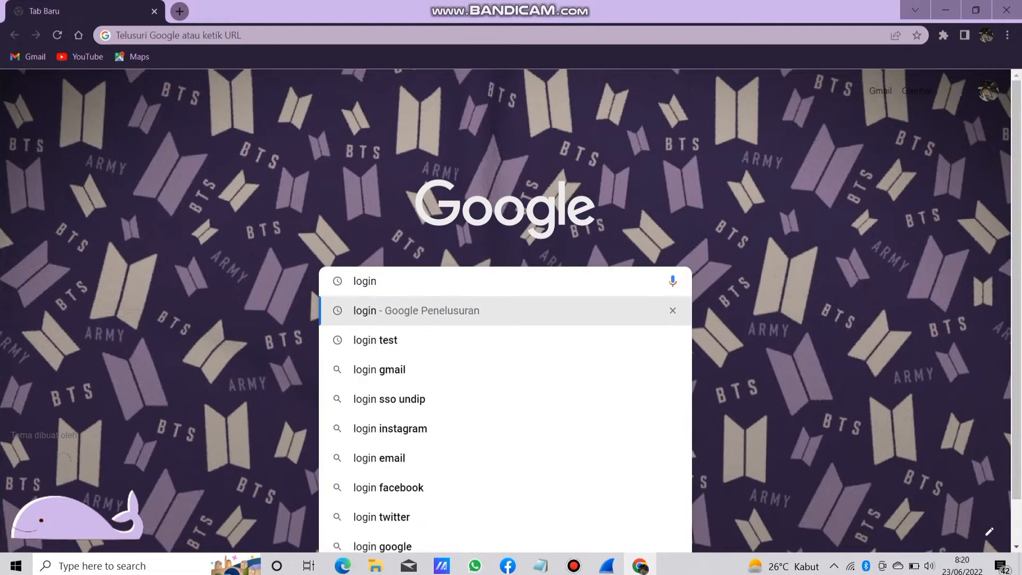
pyautogui.click(375, 340)
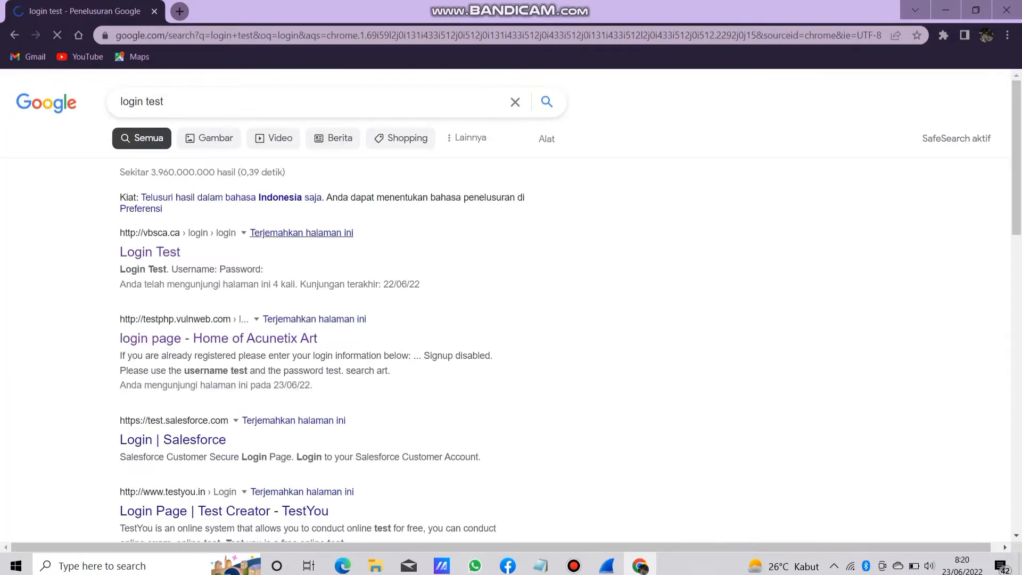
pyautogui.click(159, 254)
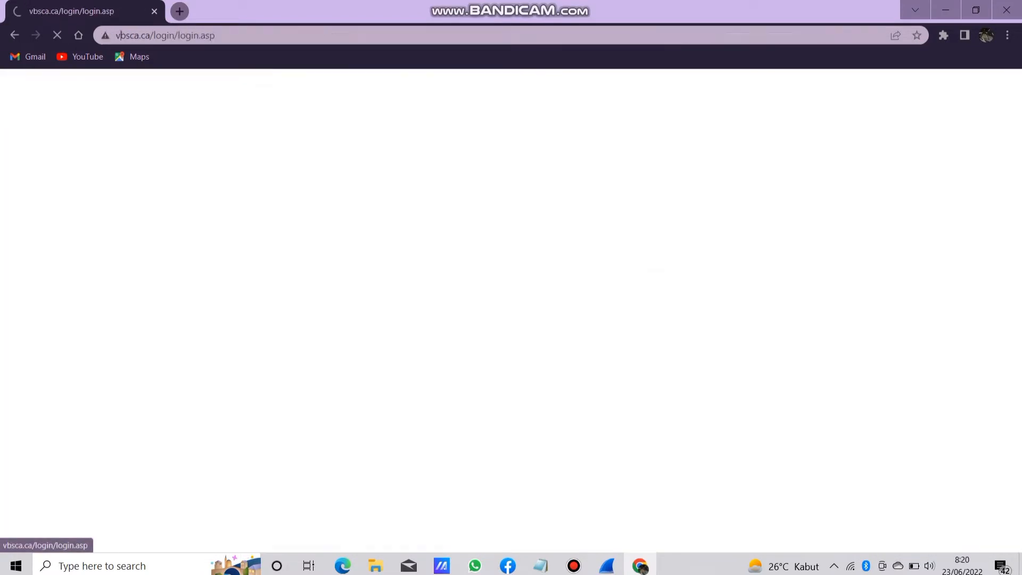
pyautogui.click(112, 109)
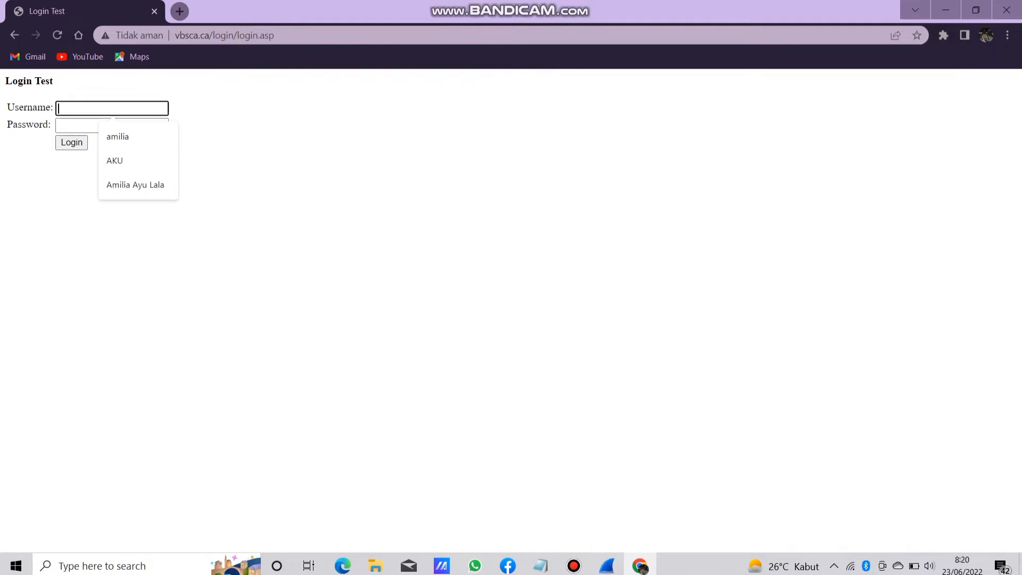
pyautogui.click(256, 181)
# Arrange the Chrome login page and the Wireshark capture side by side, each filling half the screen.
pyautogui.press('super+Left')
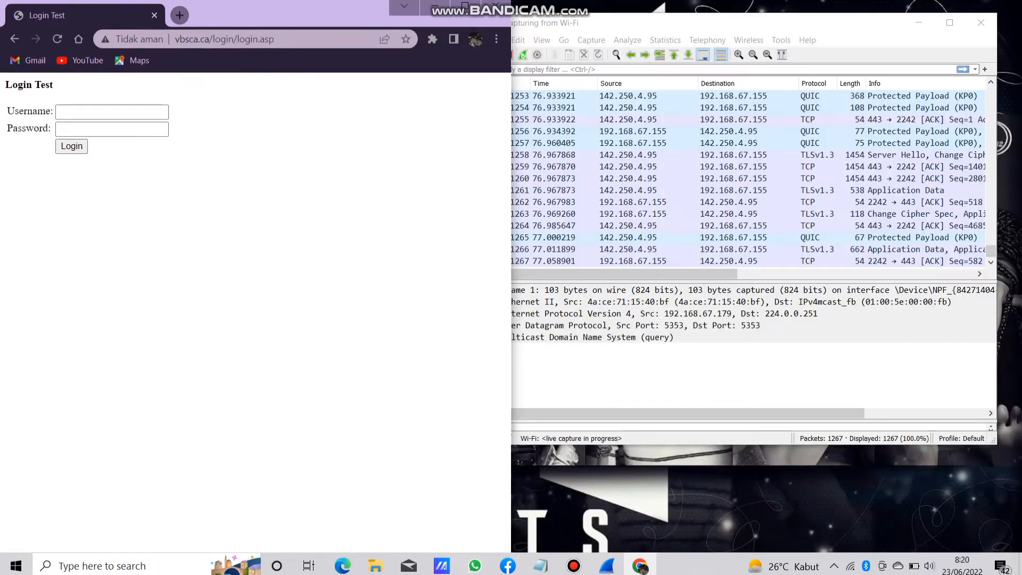
pyautogui.click(949, 22)
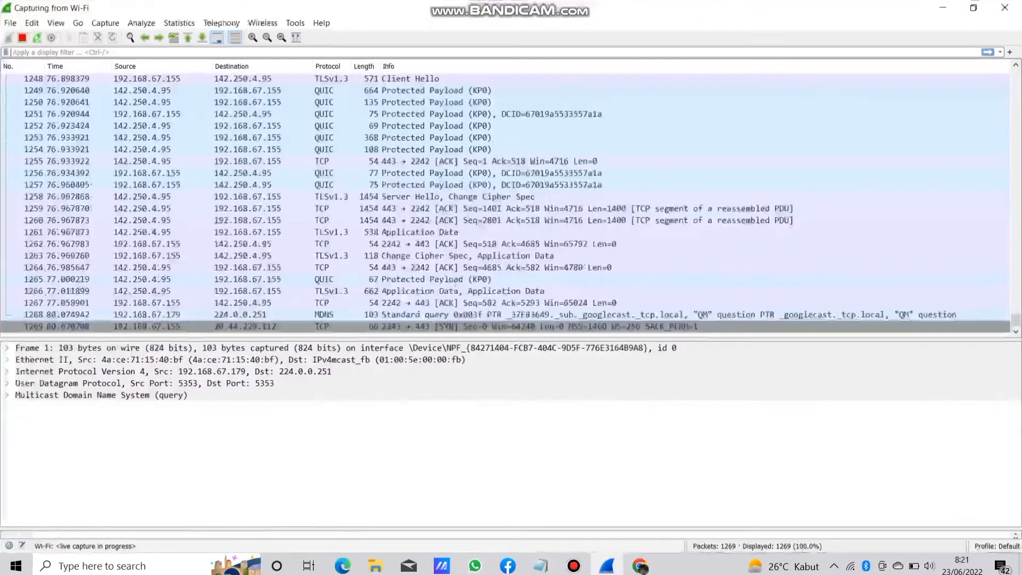
pyautogui.press('super+Right')
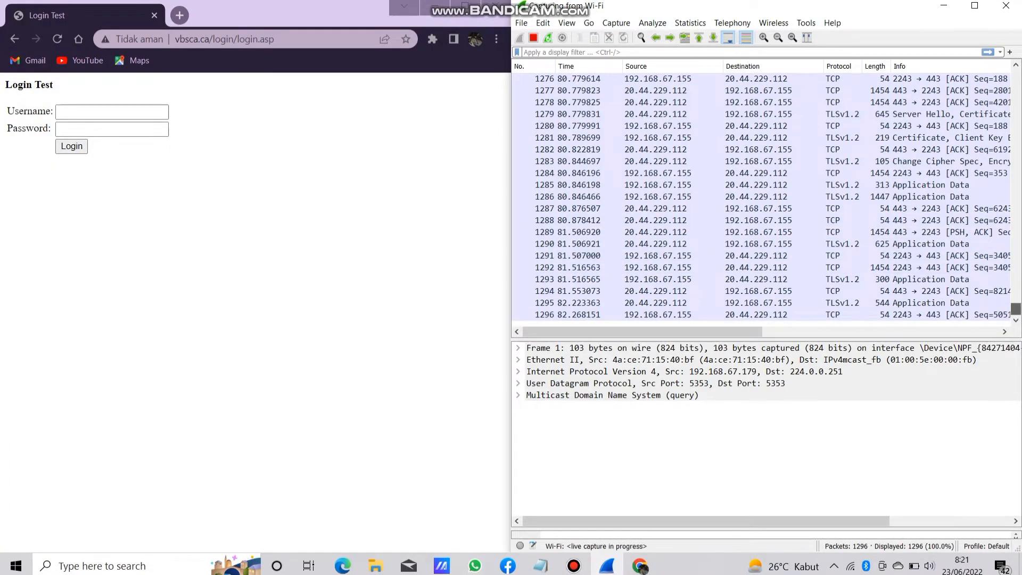
pyautogui.moveTo(1016, 308)
pyautogui.mouseDown()
pyautogui.moveTo(1015, 75)
pyautogui.moveTo(1016, 309)
pyautogui.mouseUp()
# Submit the Login Test form with the person's full name as username and the account password, and read the response.
pyautogui.click(68, 112)
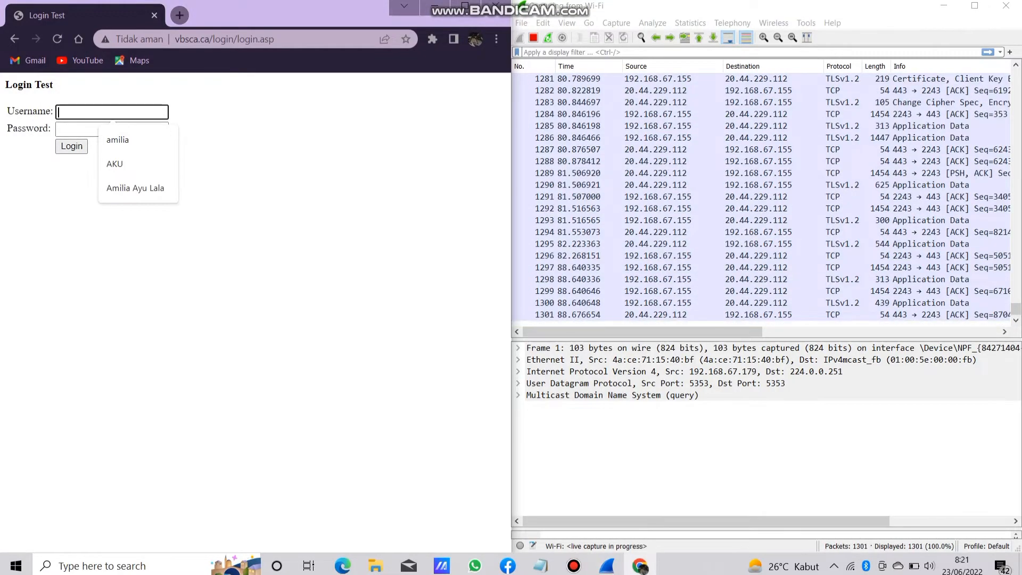
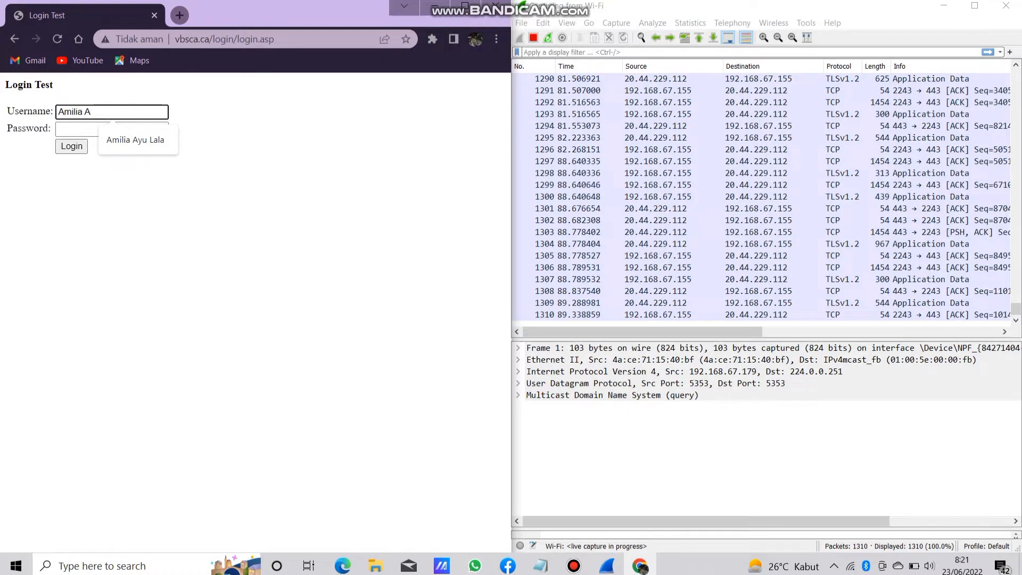
pyautogui.press('Down')
pyautogui.press('Return')
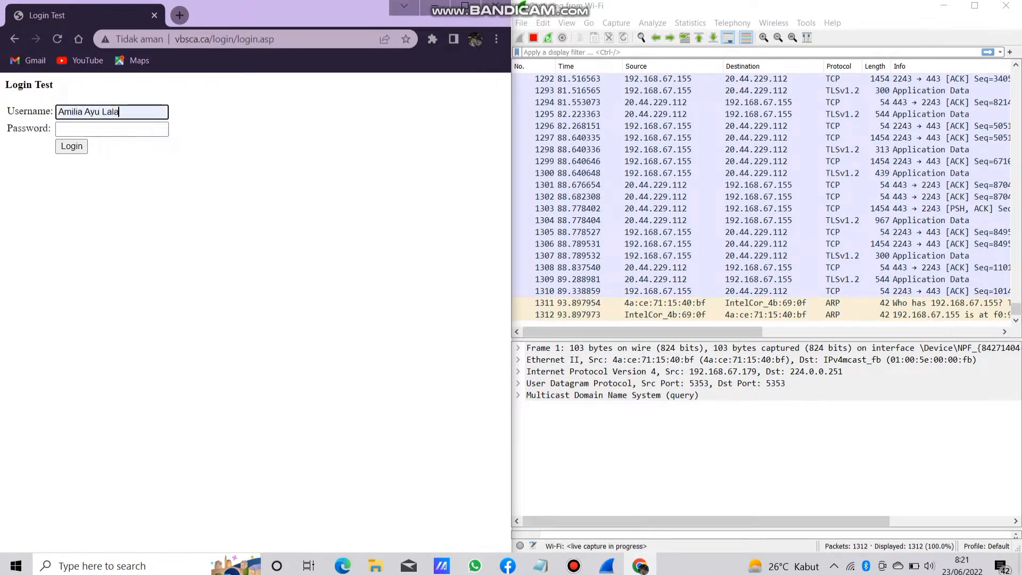
pyautogui.press('Tab')
pyautogui.write('1234')
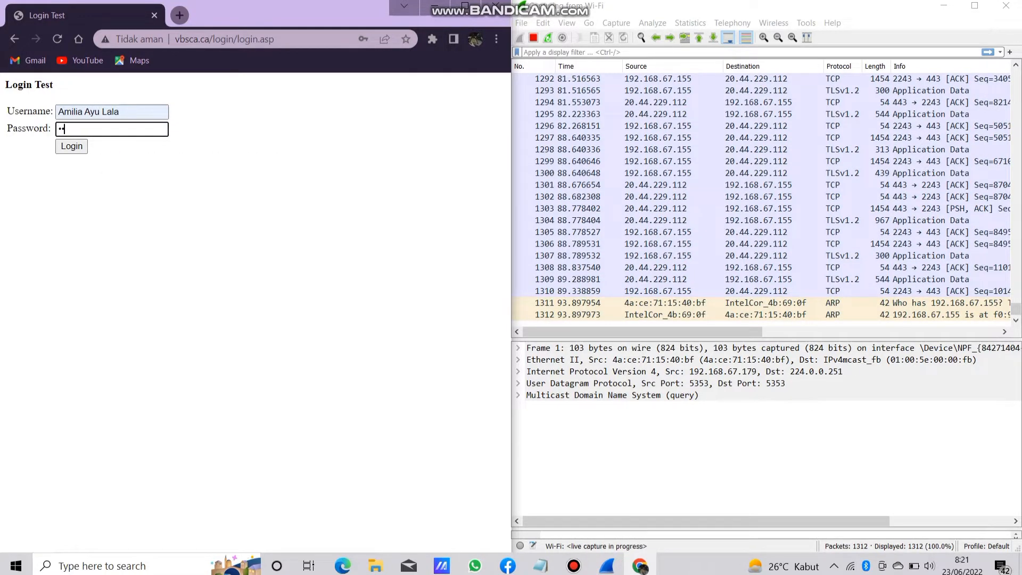
pyautogui.write('56789')
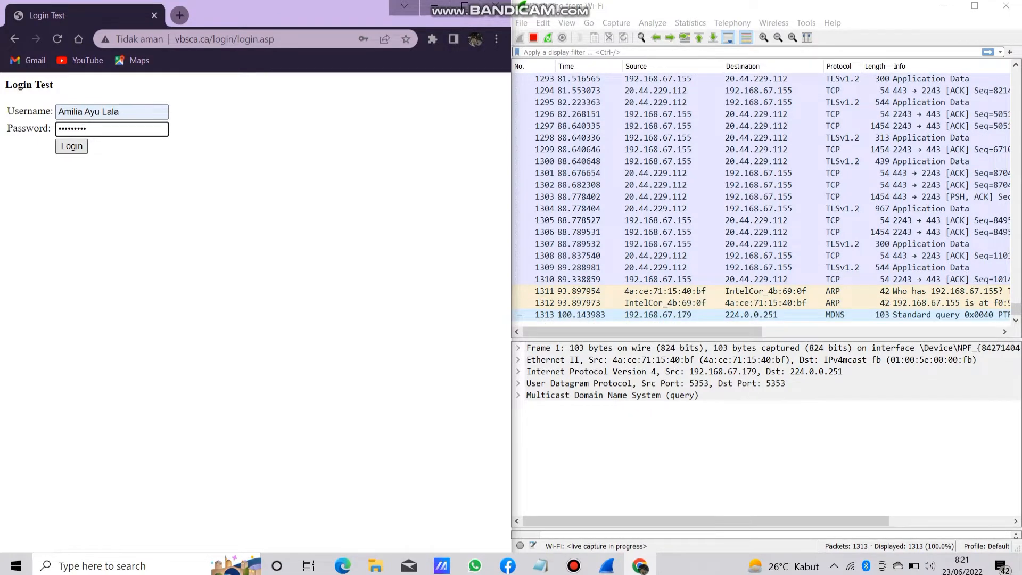
pyautogui.press('Return')
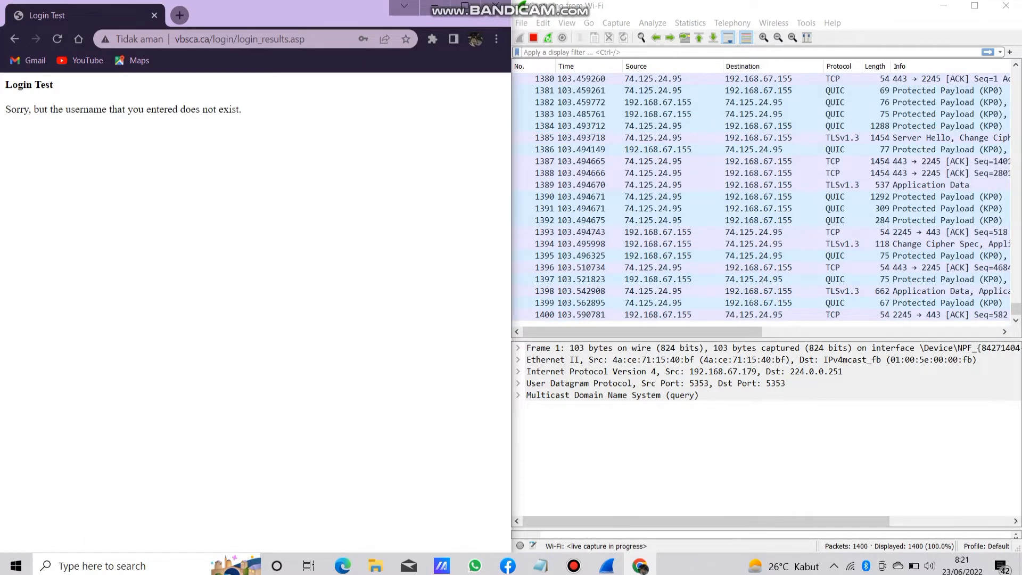
pyautogui.moveTo(242, 109); pyautogui.dragTo(4, 109)
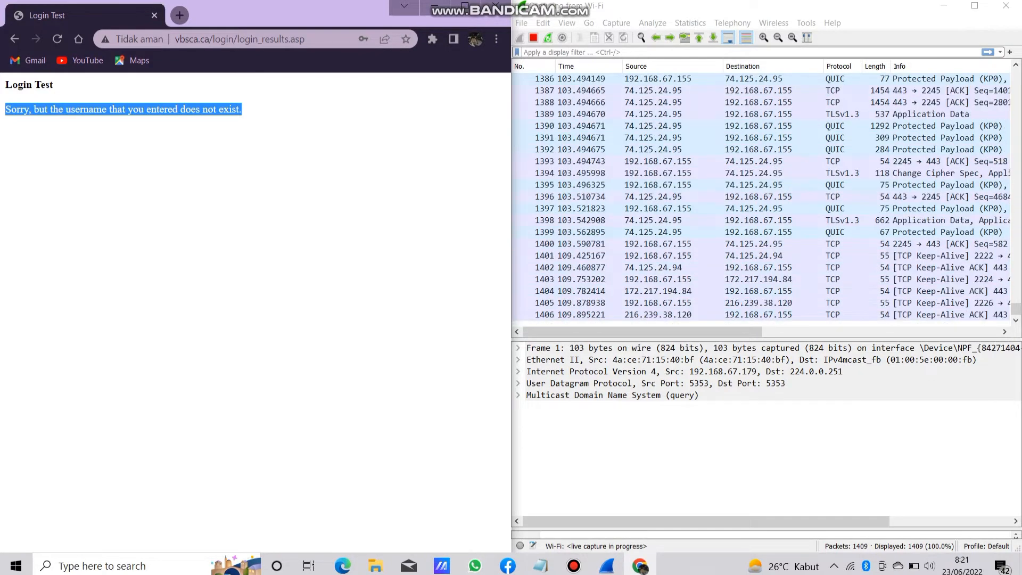
pyautogui.click(256, 224)
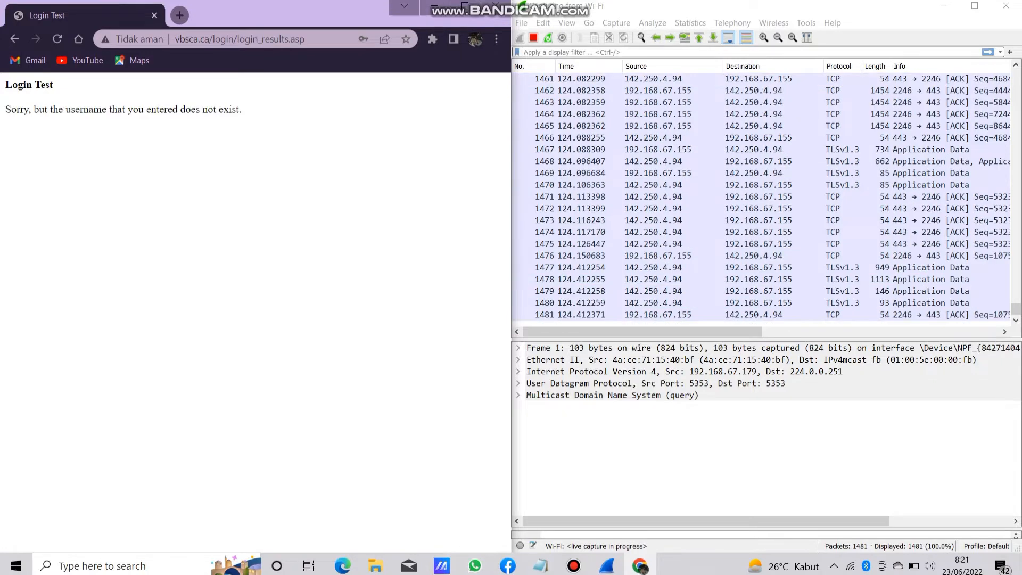
# Stop the Wi-Fi capture in Wireshark and filter the displayed packets by http.
pyautogui.click(533, 38)
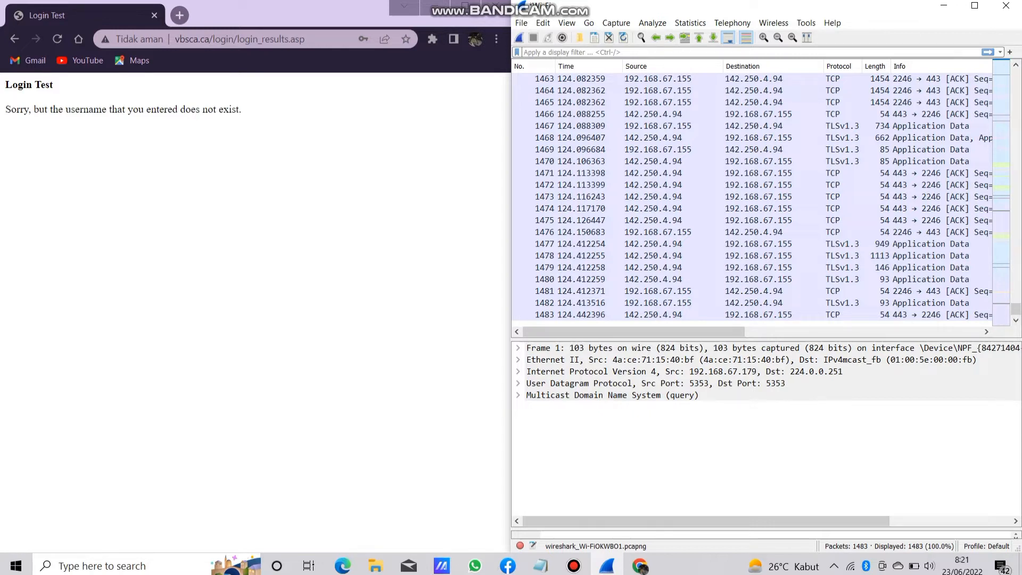
pyautogui.write('h')
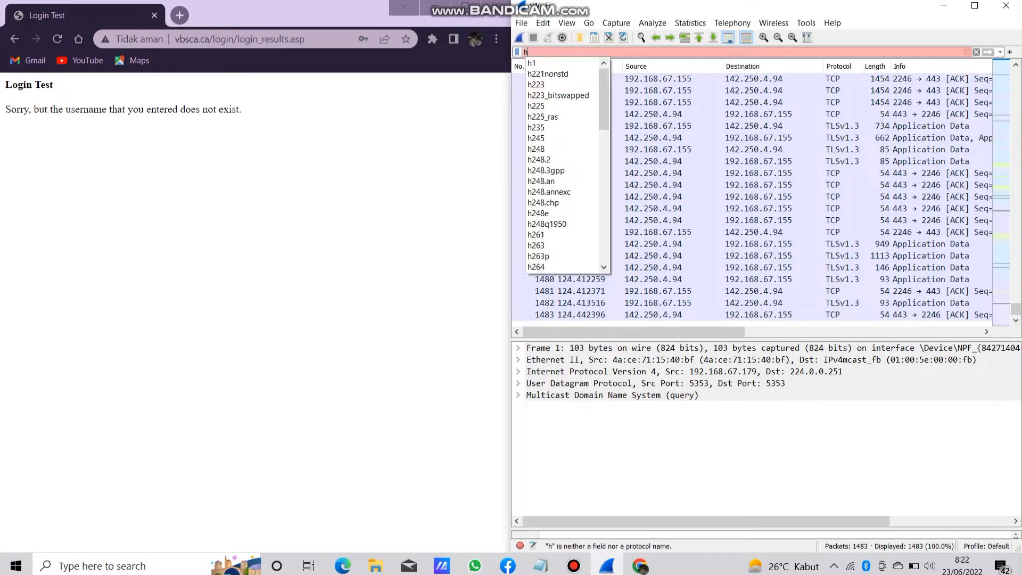
pyautogui.write('ttp')
pyautogui.press('Return')
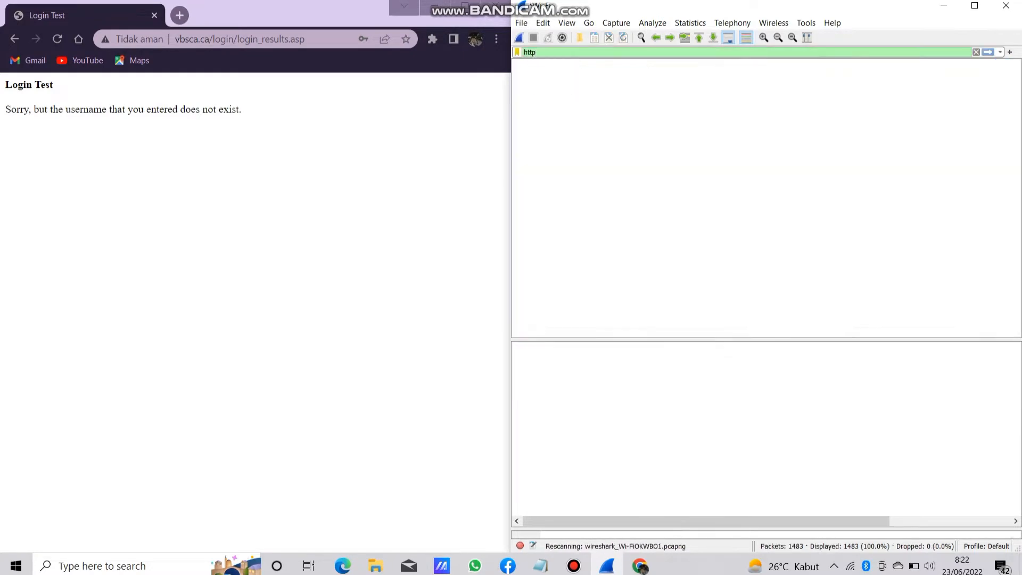
# Follow the TCP stream of the POST /login/login_results.asp packet.
pyautogui.moveTo(648, 331); pyautogui.dragTo(740, 331)
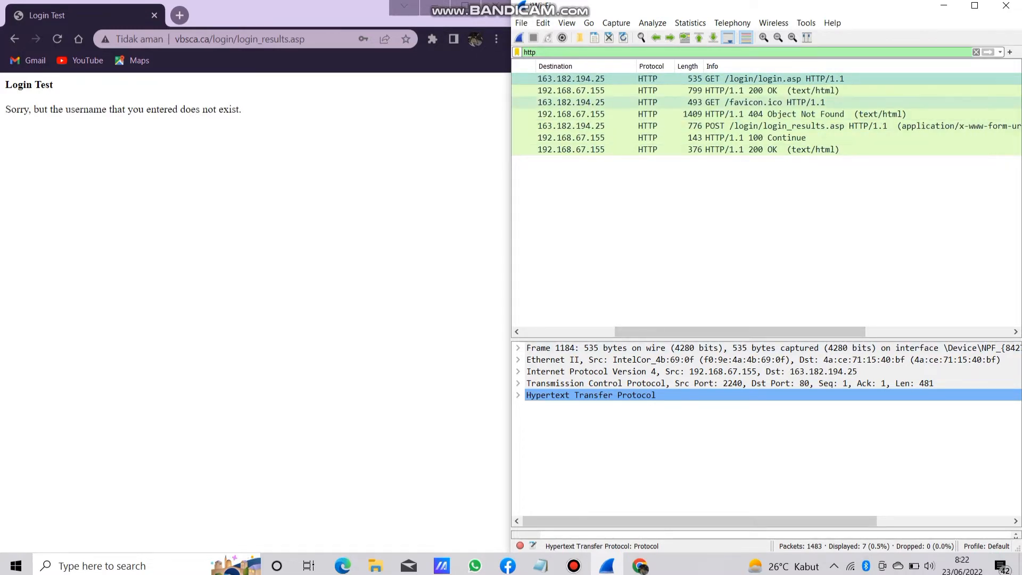
pyautogui.click(795, 127)
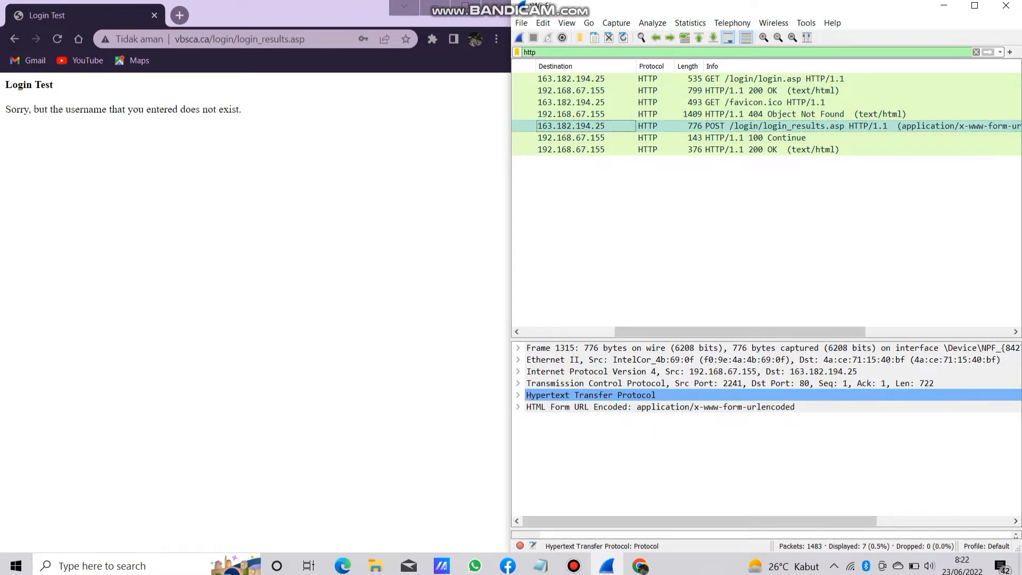
pyautogui.rightClick(635, 126)
pyautogui.moveTo(670, 282)
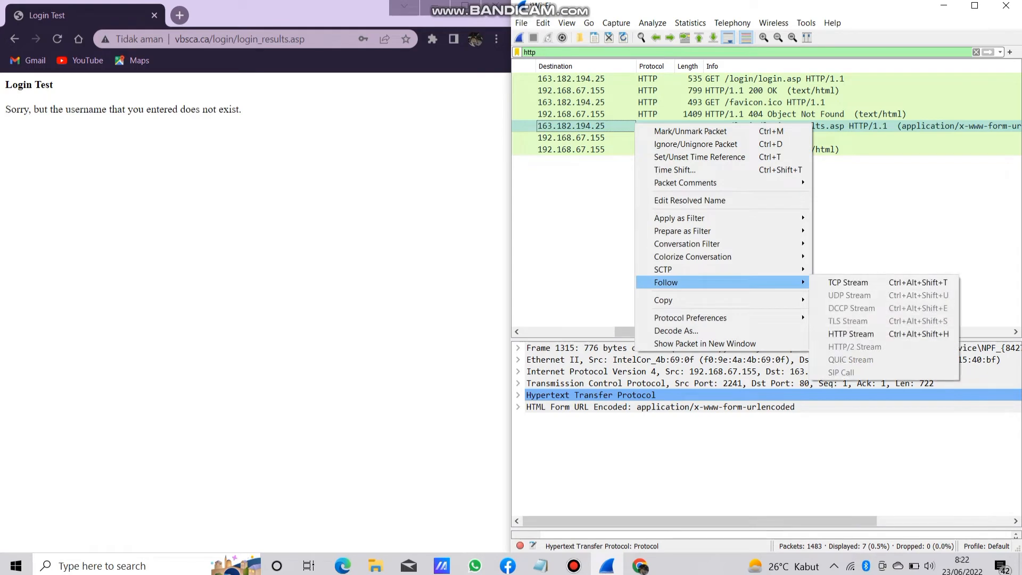
pyautogui.click(848, 282)
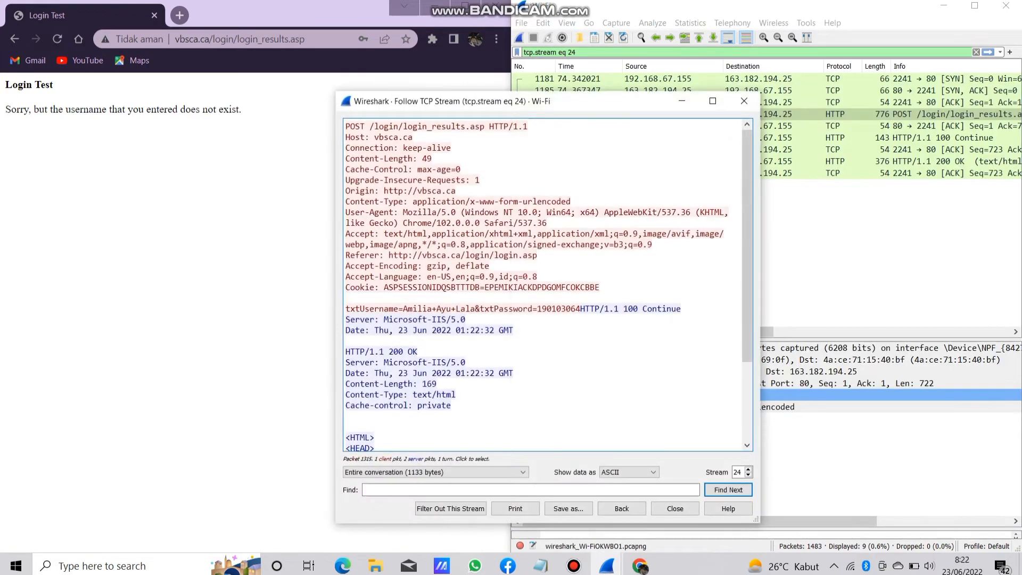
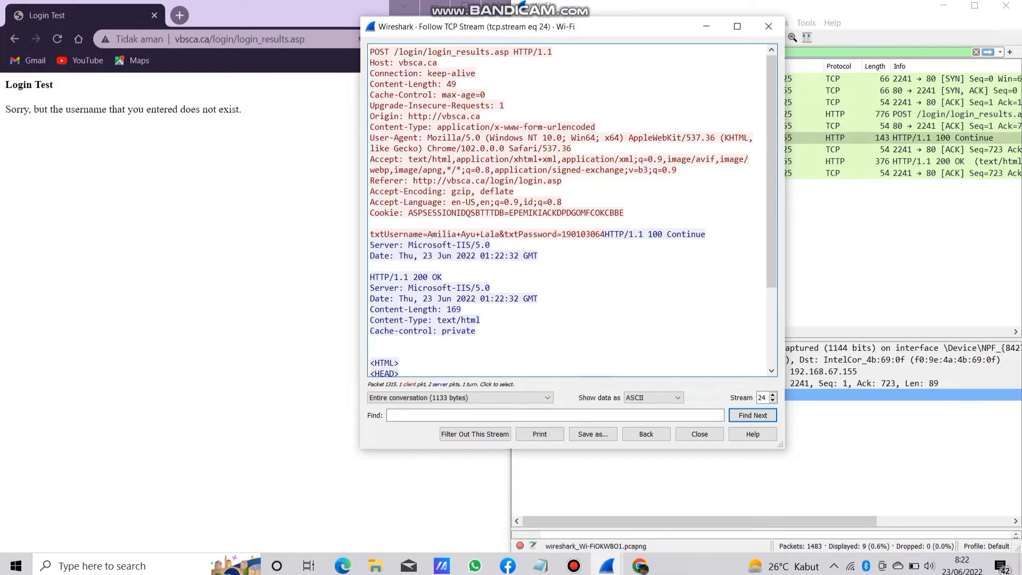
# Highlight the submitted username value in the txtUsername field of the followed TCP stream.
pyautogui.moveTo(428, 234); pyautogui.dragTo(498, 234)
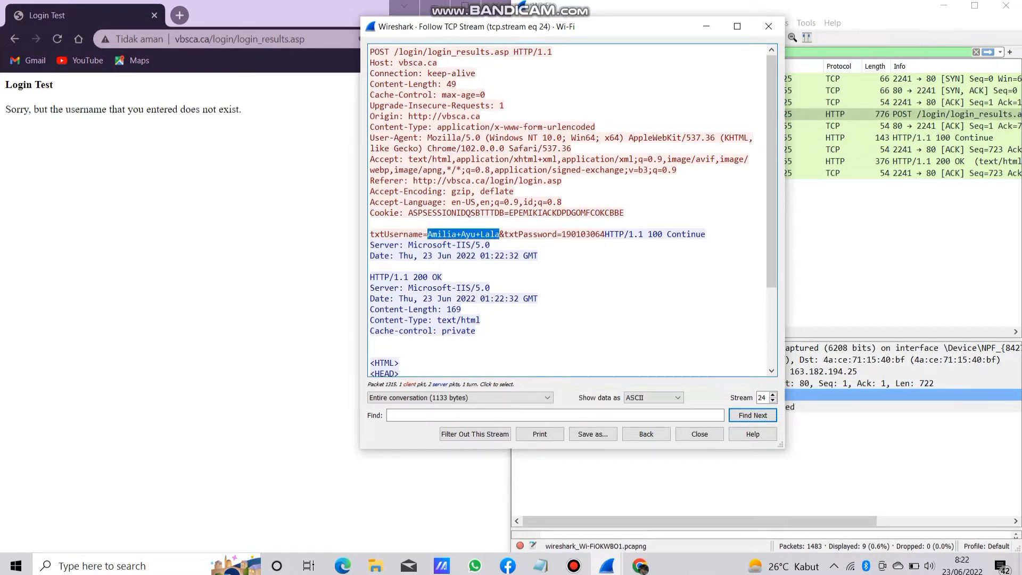
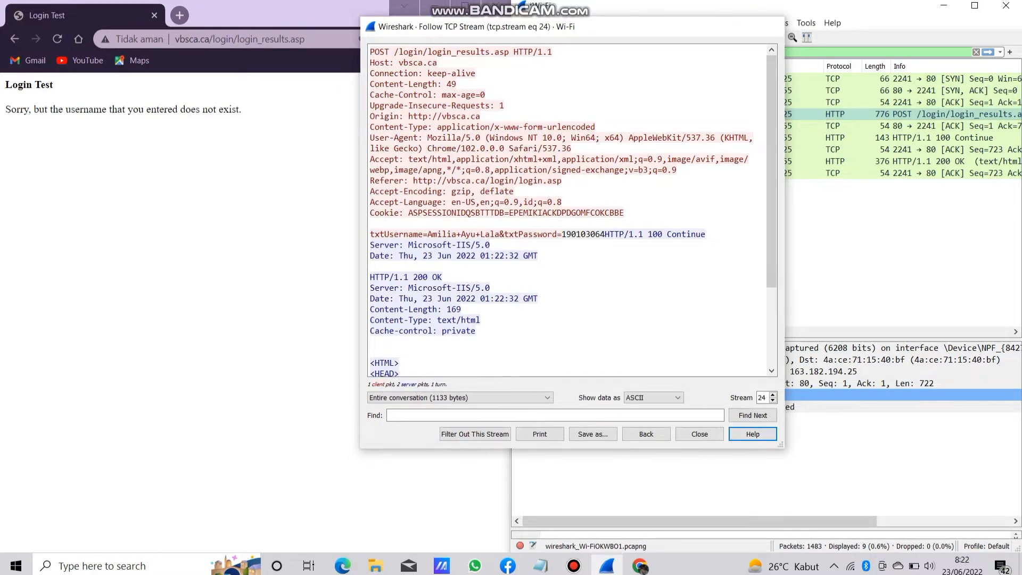
# Close the followed TCP stream window to return to the captured packet list.
pyautogui.click(767, 26)
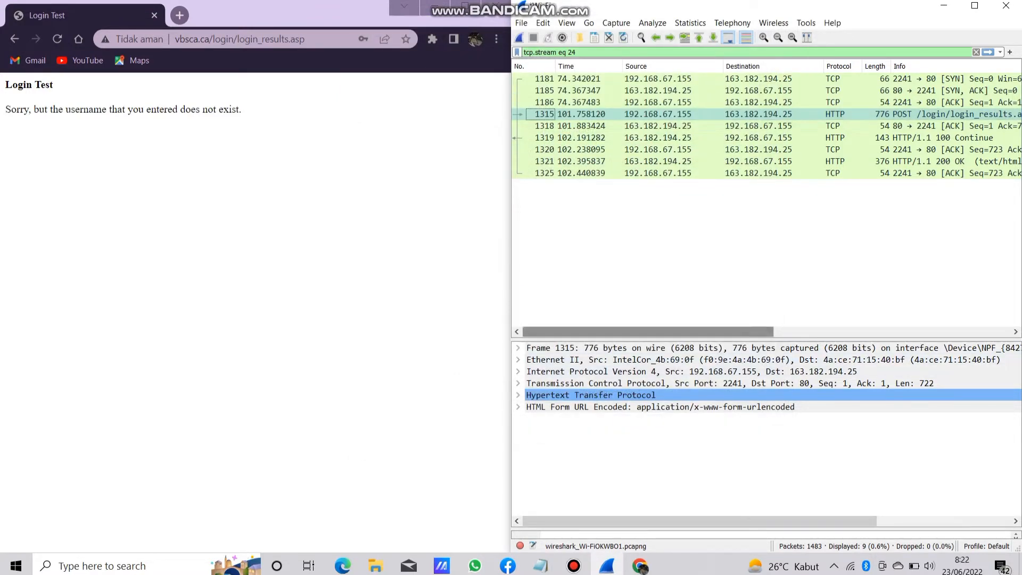
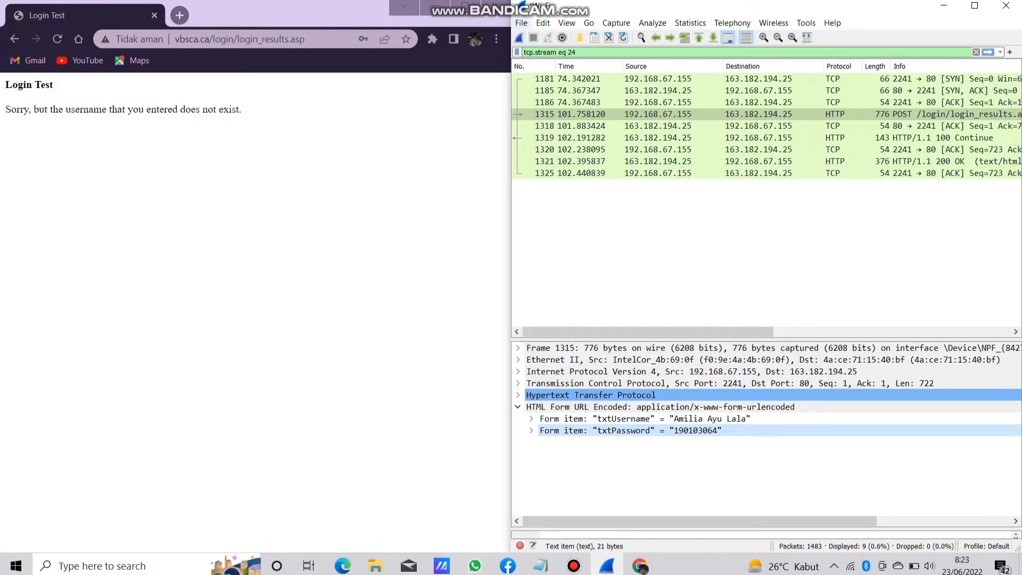
# Save the captured packets to the Desktop as a pcapng file named "hasil capture username dan password".
pyautogui.click(521, 23)
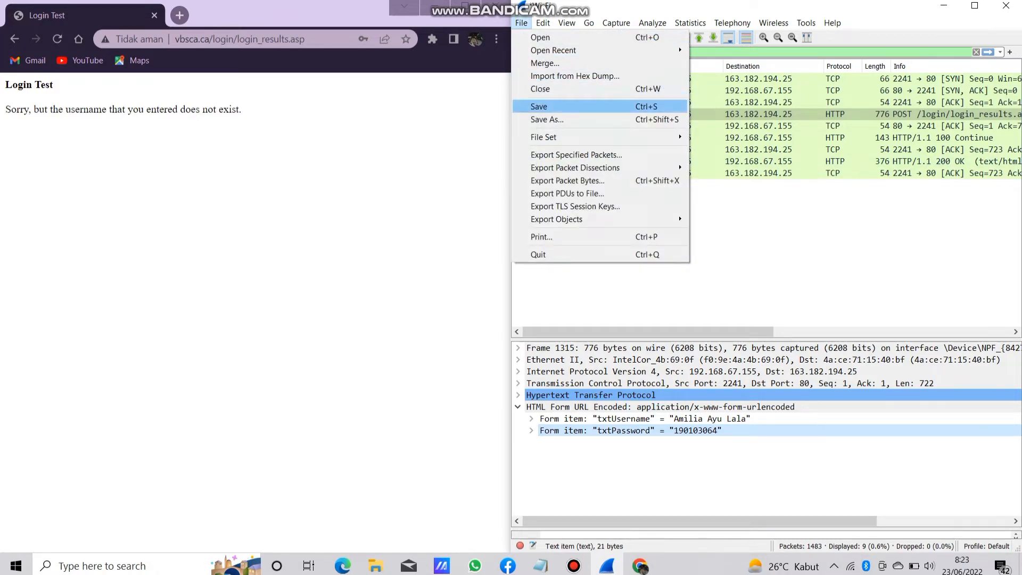
pyautogui.click(539, 107)
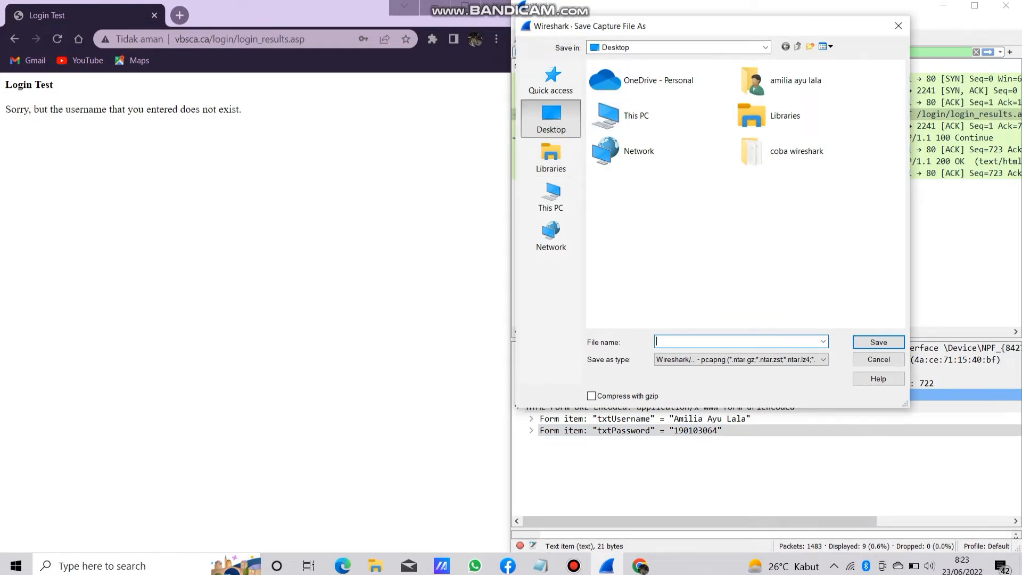
pyautogui.write('hasil')
pyautogui.write(' capr')
pyautogui.write('ure jan')
pyautogui.press('BackSpace')
pyautogui.press('BackSpace')
pyautogui.press('BackSpace')
pyautogui.write('username dan passwor')
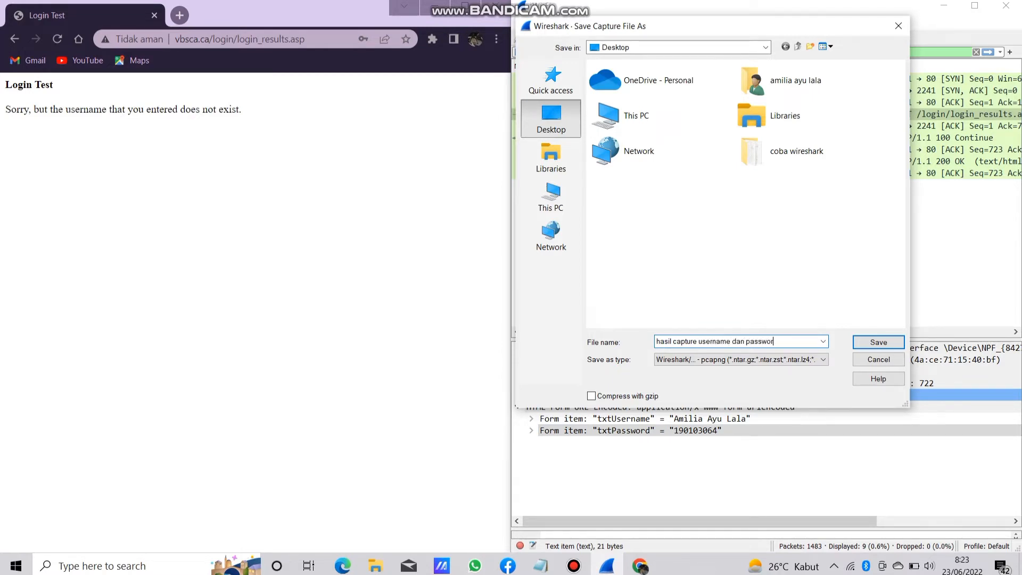
pyautogui.write('d')
pyautogui.press('Return')
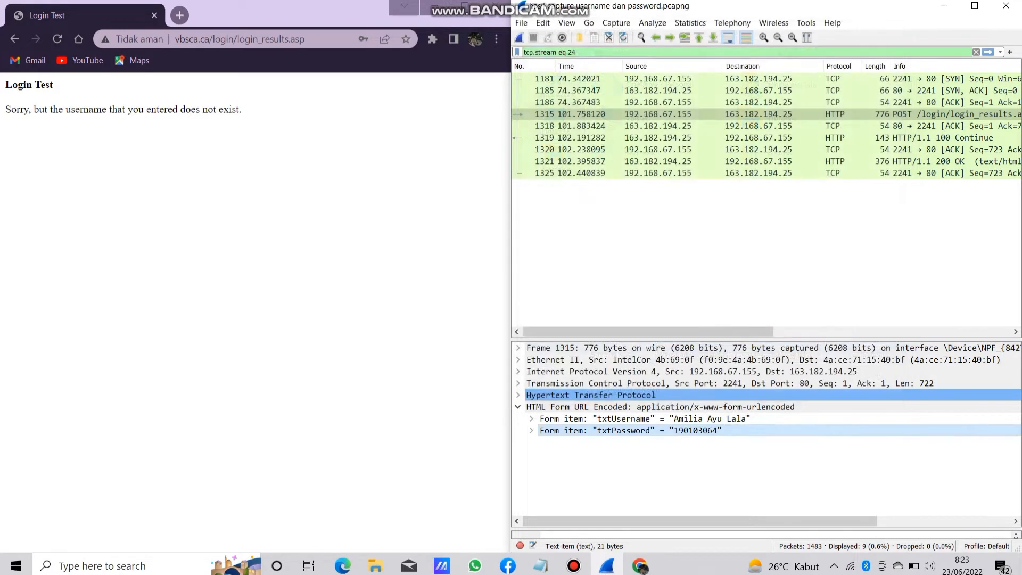
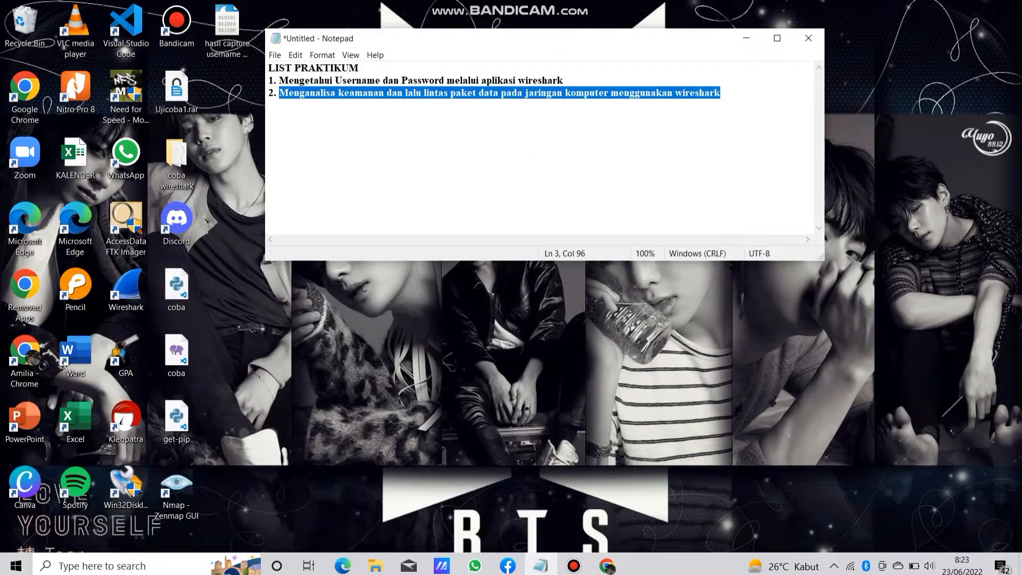
# Open the saved username and password capture file from the Desktop, check its packet list through to the end, and minimise it.
pyautogui.moveTo(545, 38); pyautogui.dragTo(758, 64)
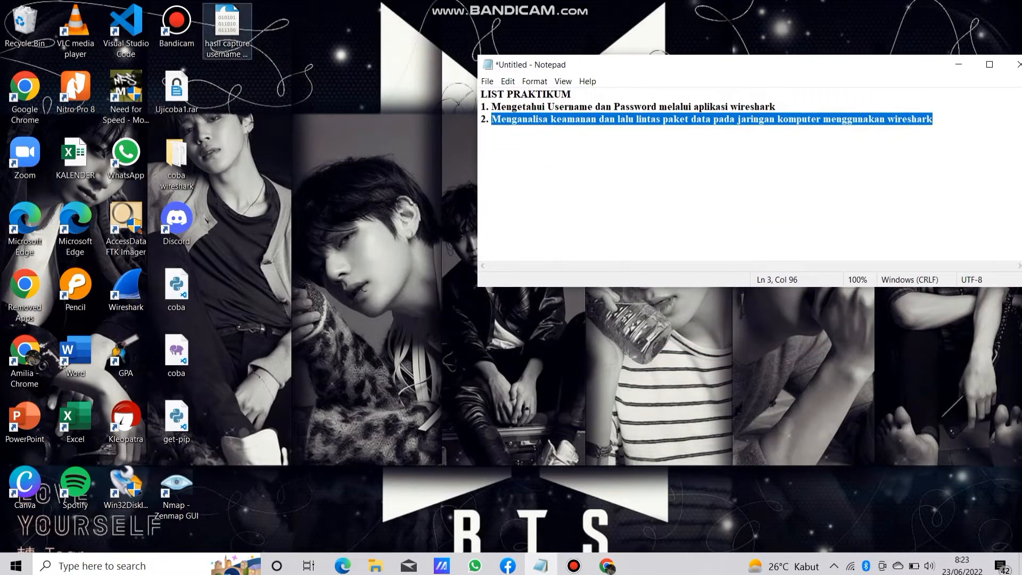
pyautogui.click(227, 31)
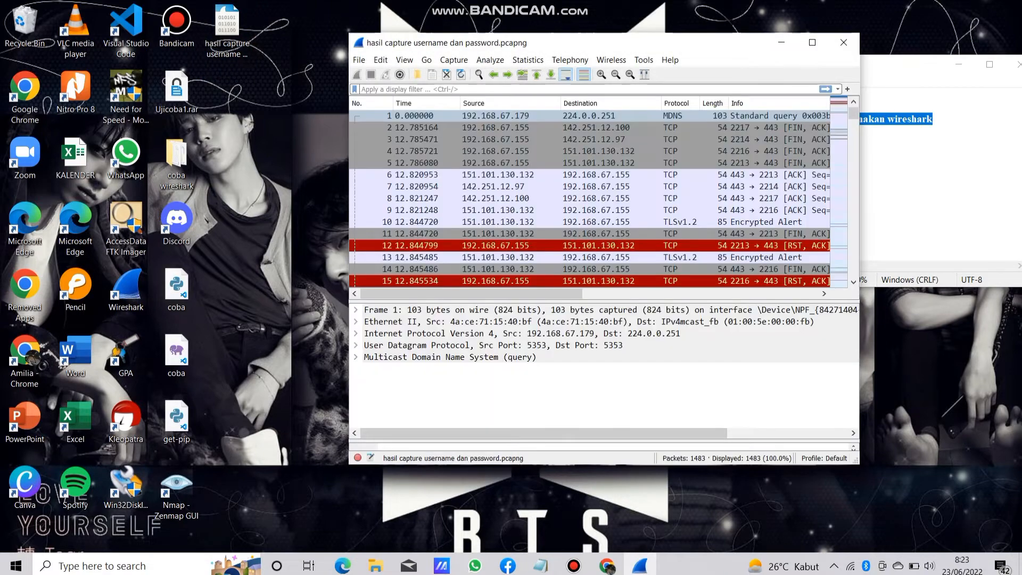
pyautogui.moveTo(853, 114); pyautogui.dragTo(853, 271)
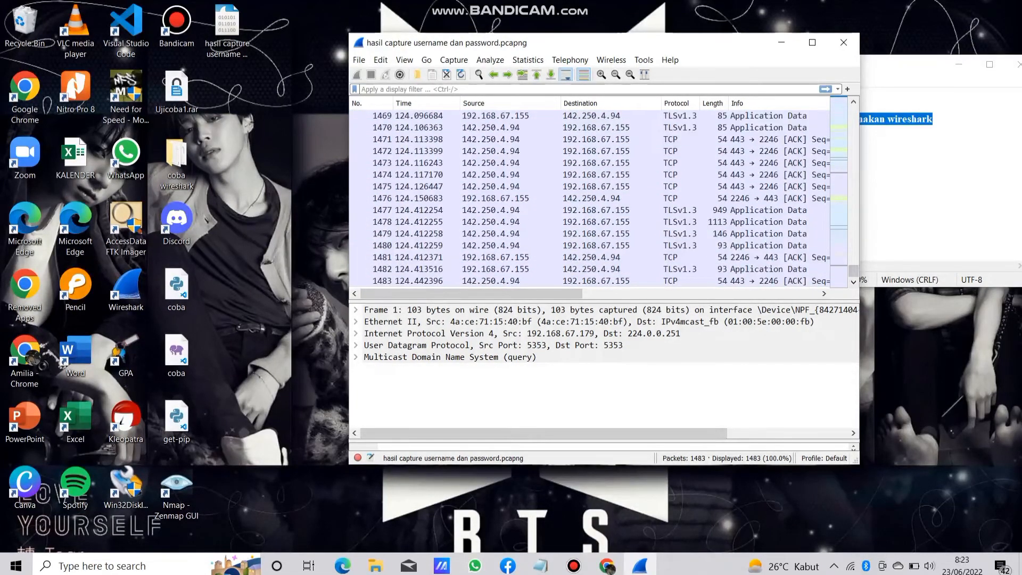
pyautogui.click(847, 20)
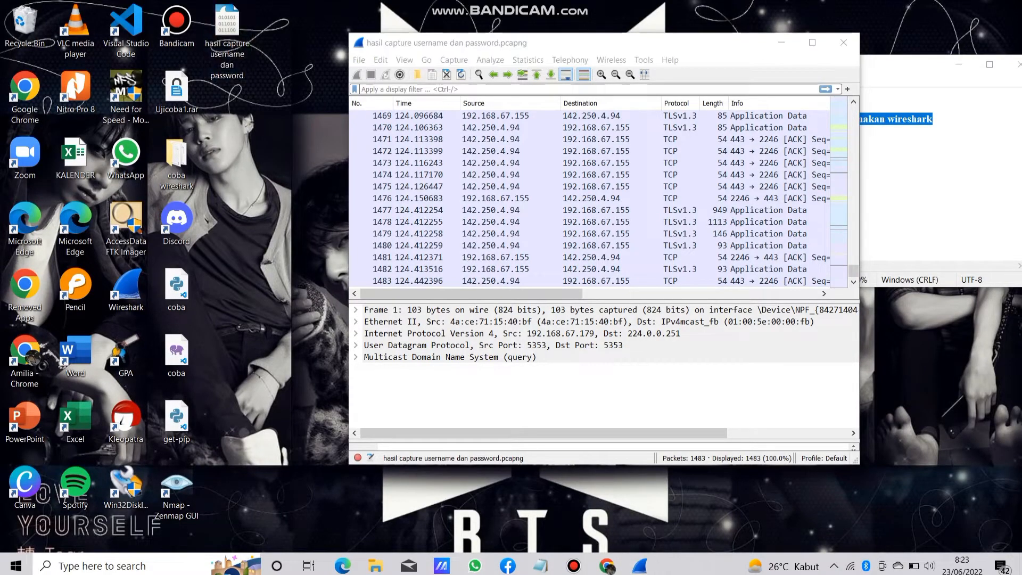
pyautogui.click(781, 42)
# Highlight the second item in the Notepad practice list, about analysing network security and packet traffic with Wireshark.
pyautogui.click(820, 121)
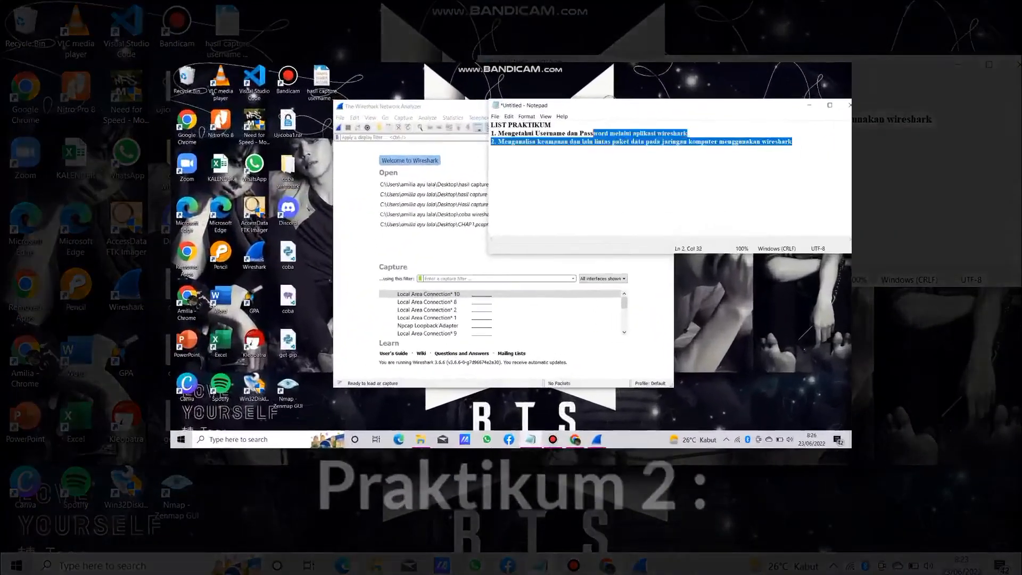
pyautogui.moveTo(932, 120); pyautogui.dragTo(481, 120)
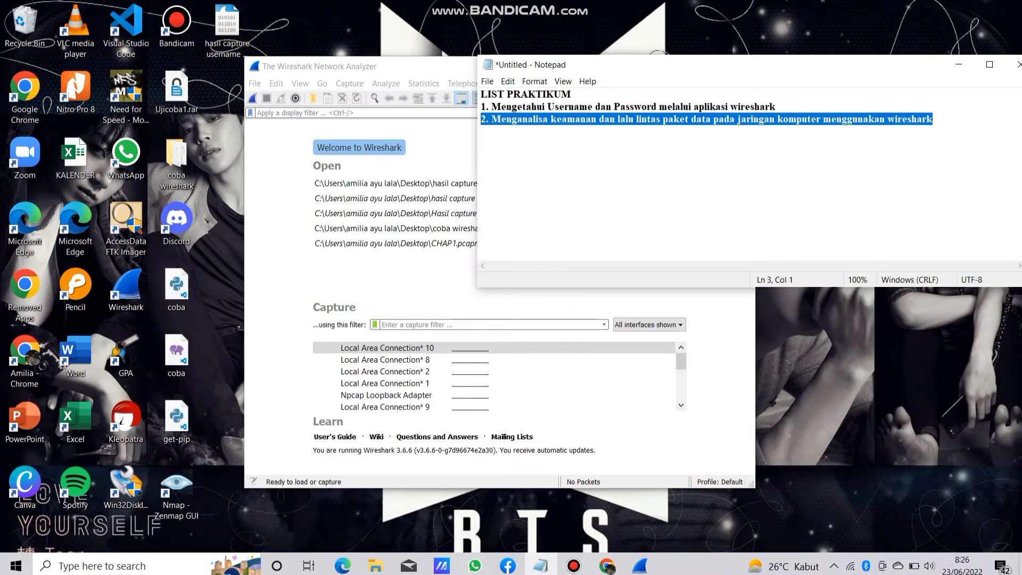
pyautogui.click(932, 119)
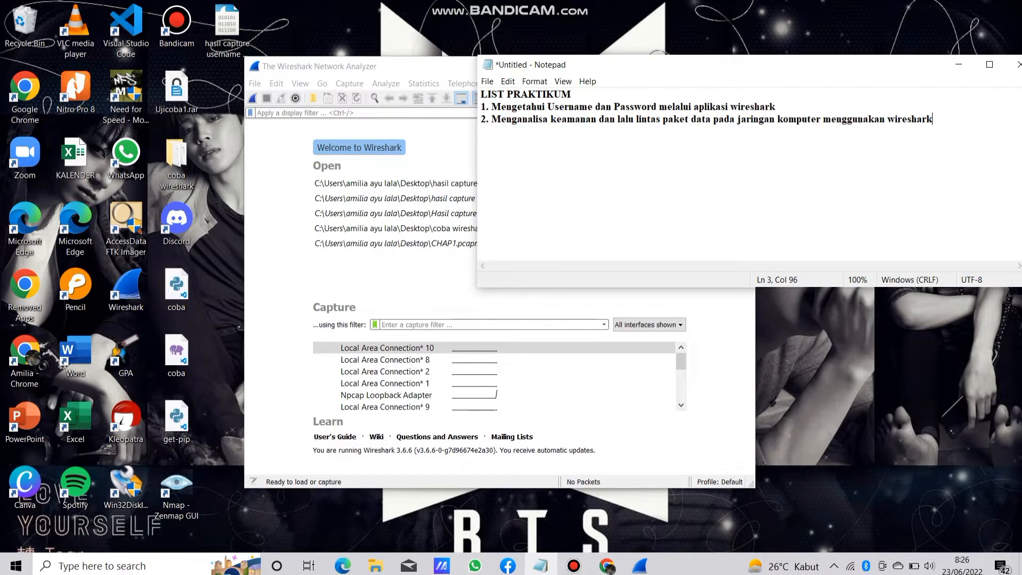
# Open the Command Prompt and arrange it beside the Wireshark start window without overlap.
pyautogui.click(431, 159)
pyautogui.click(127, 566)
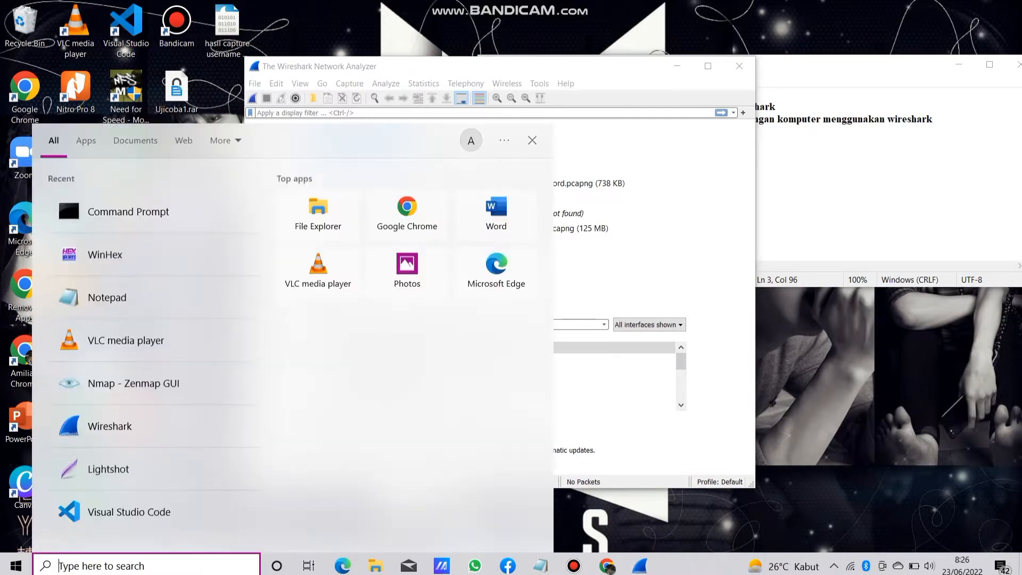
pyautogui.click(107, 211)
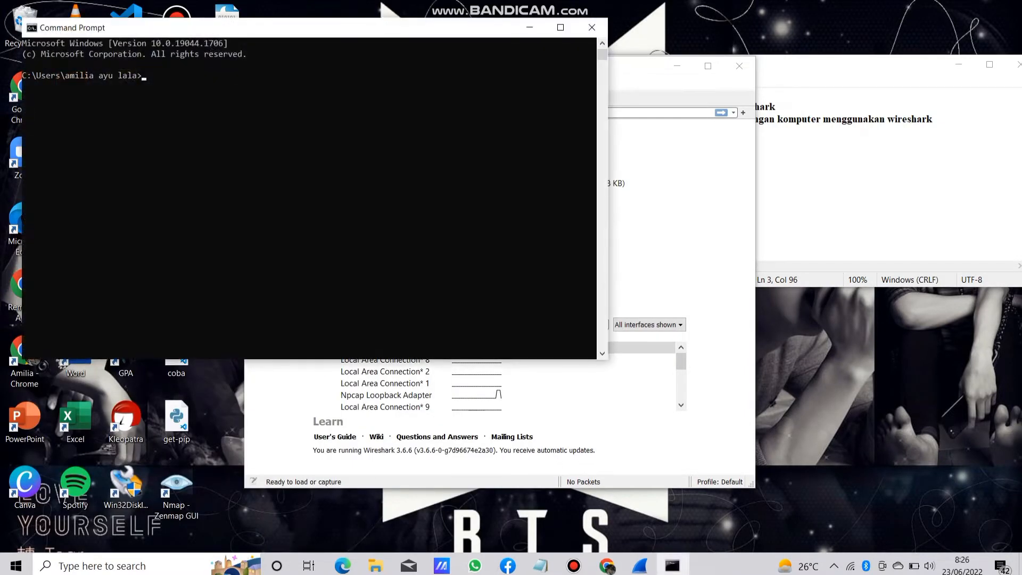
pyautogui.moveTo(213, 28); pyautogui.dragTo(563, 193)
pyautogui.moveTo(469, 66); pyautogui.dragTo(237, 18)
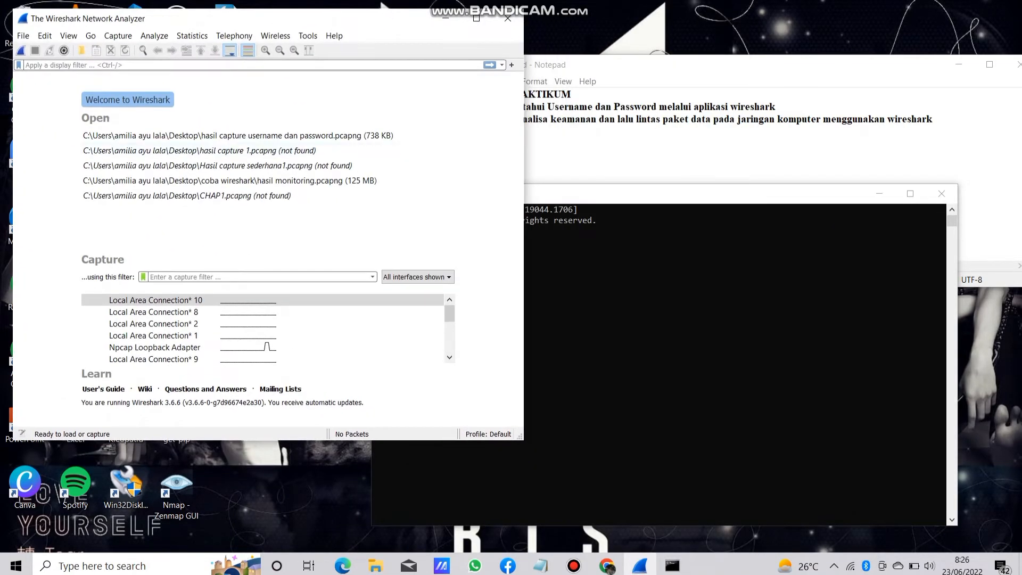
pyautogui.moveTo(666, 194); pyautogui.dragTo(739, 71)
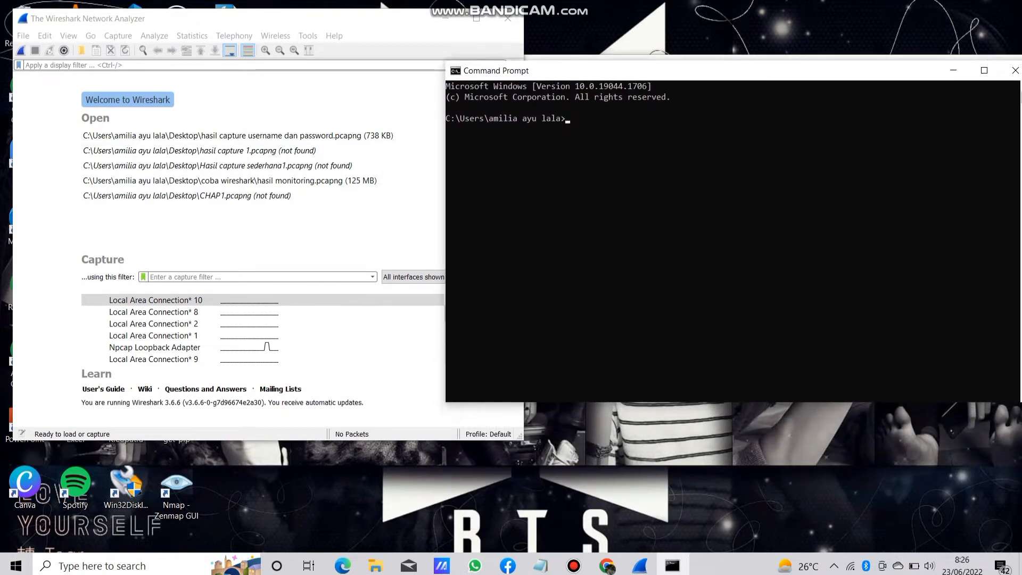
pyautogui.moveTo(445, 180); pyautogui.dragTo(525, 180)
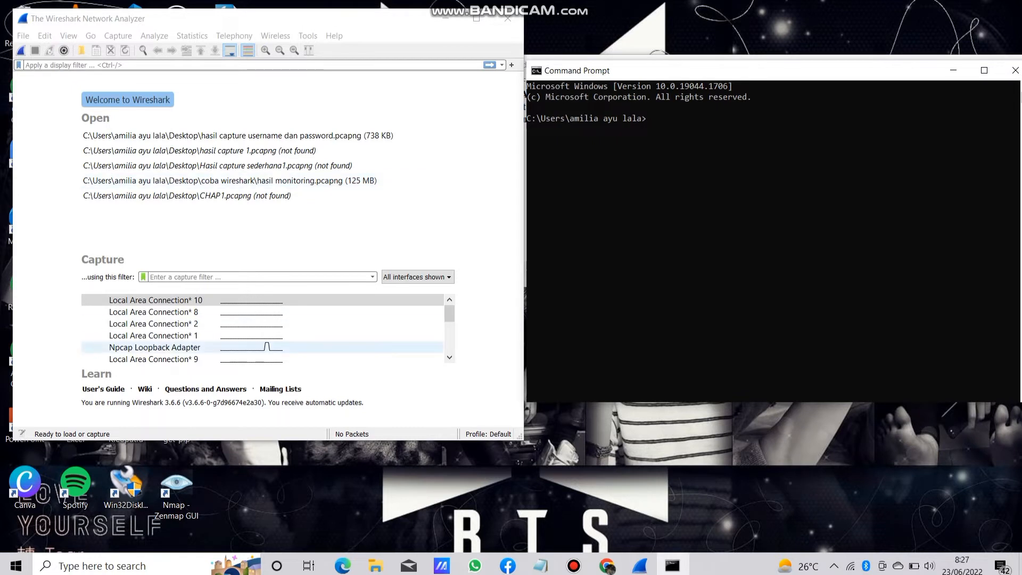
# Ping WIKIHOW.com with 10 echo requests from the Command Prompt.
pyautogui.moveTo(449, 313); pyautogui.dragTo(449, 324)
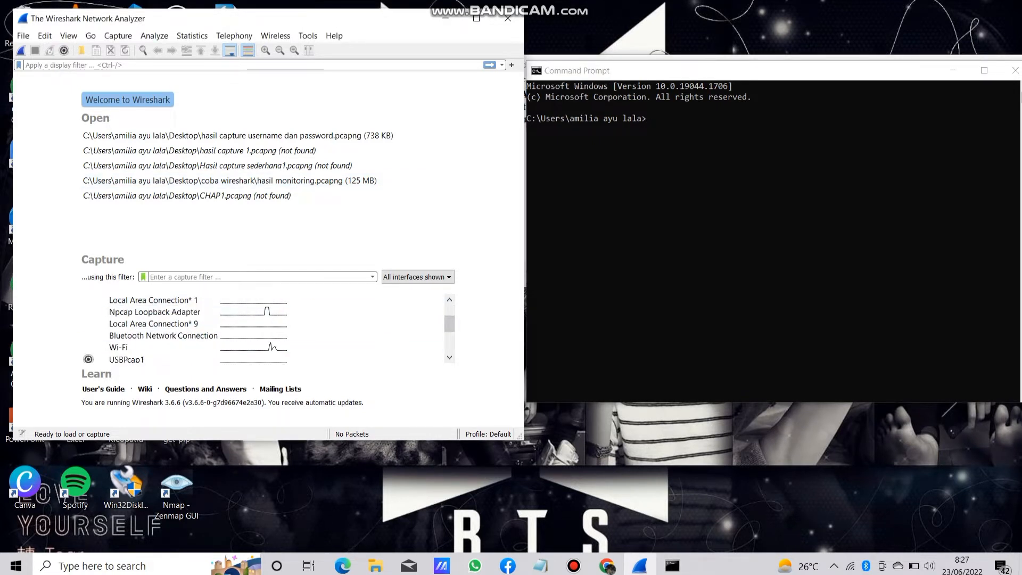
pyautogui.click(648, 118)
pyautogui.click(648, 118)
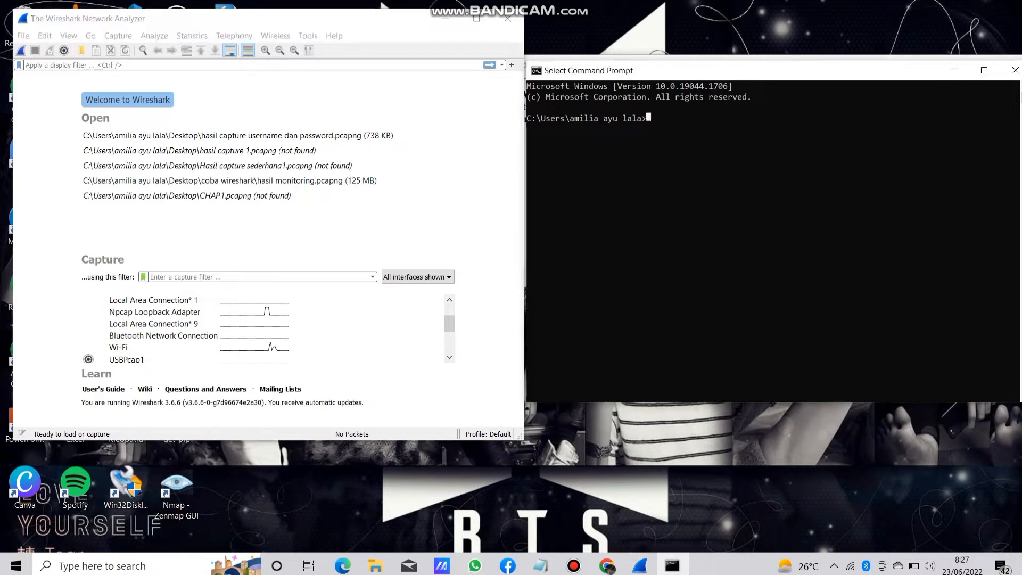
pyautogui.click(667, 129)
pyautogui.write('ping -n 1-')
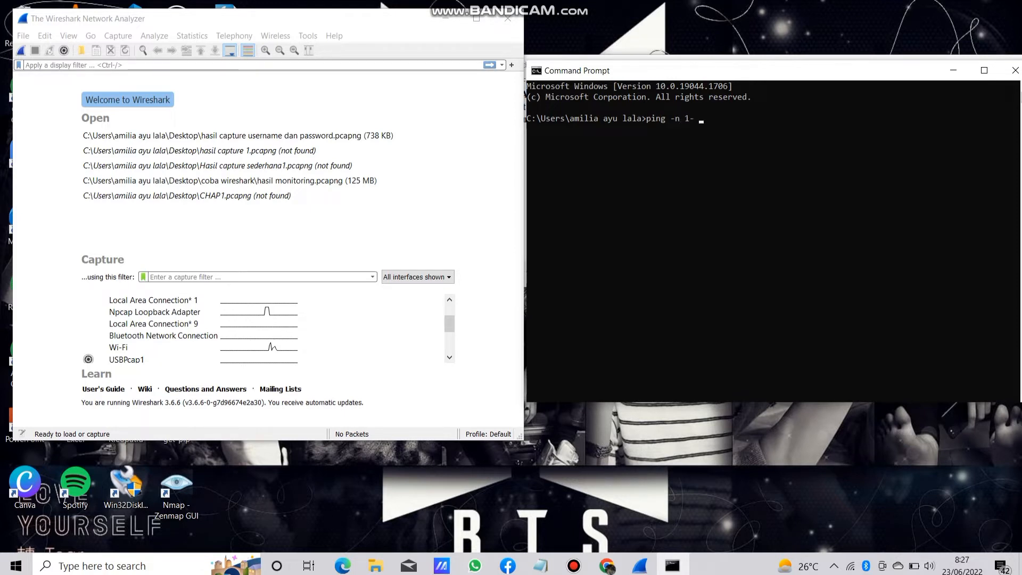
pyautogui.press('BackSpace')
pyautogui.press('BackSpace')
pyautogui.write('0 WIKIHOW.com')
pyautogui.press('Return')
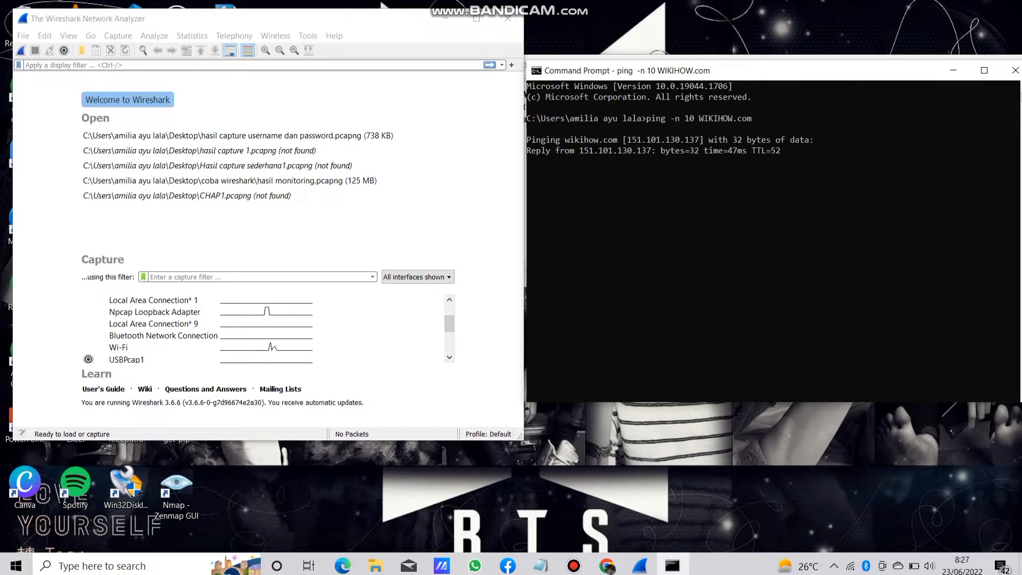
# Capture the ping traffic on the Wi-Fi interface in Wireshark, stopping the capture once the ping finishes.
pyautogui.doubleClick(269, 347)
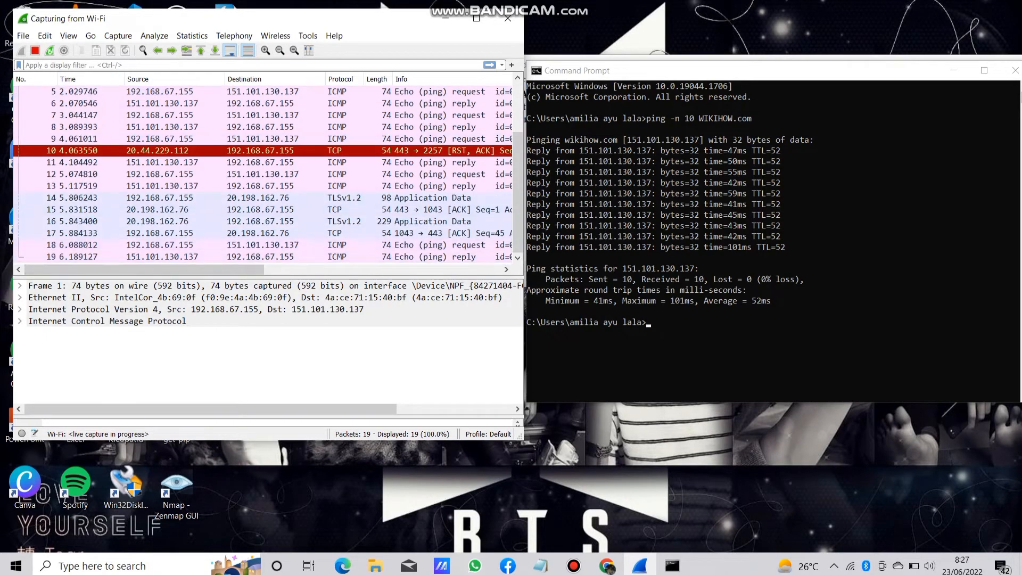
pyautogui.click(35, 50)
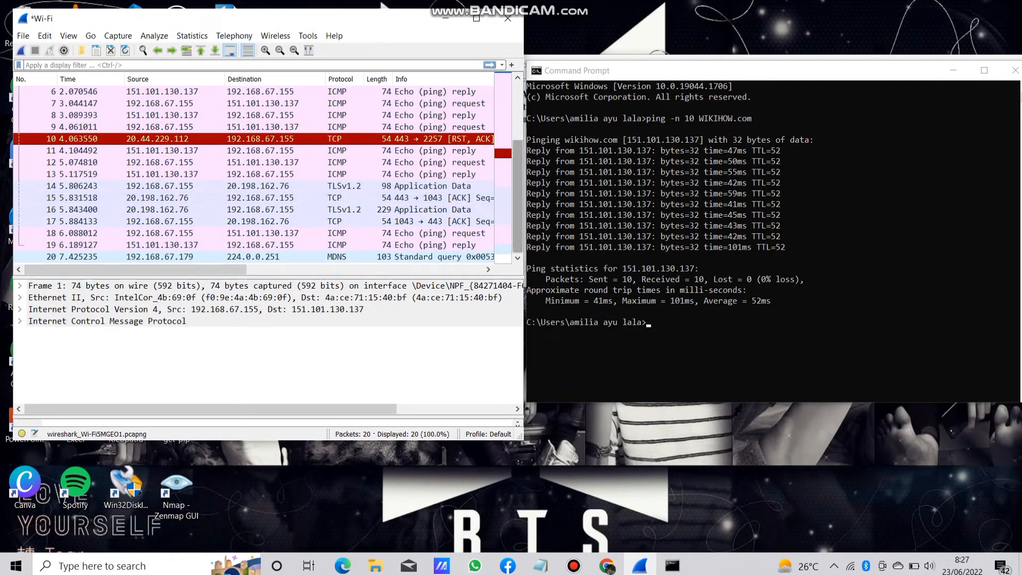
# Fit the Command Prompt and Wireshark windows side by side and review the captured packets from the first one.
pyautogui.moveTo(517, 196); pyautogui.dragTo(517, 138)
pyautogui.moveTo(692, 70); pyautogui.dragTo(704, 39)
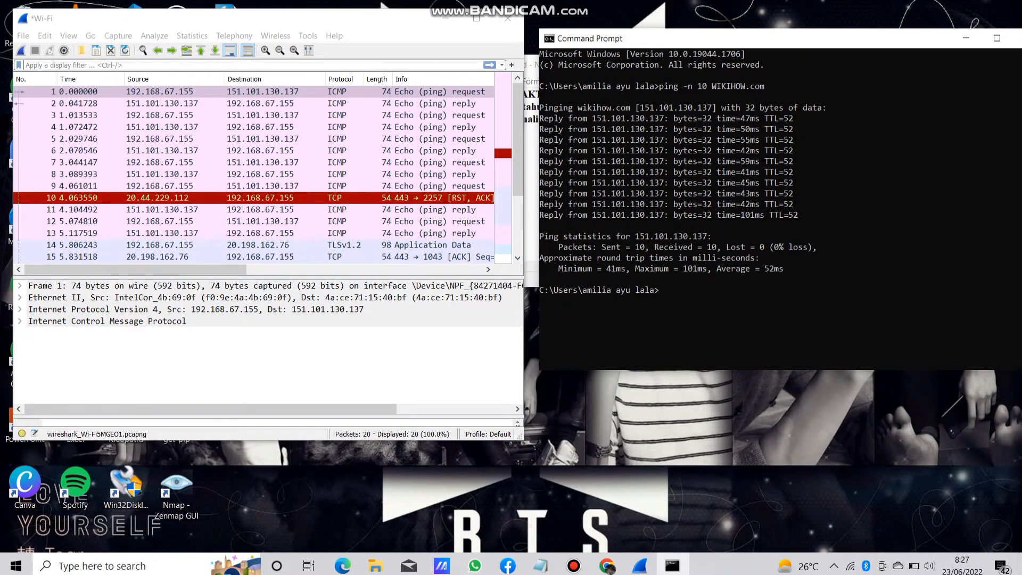
pyautogui.moveTo(523, 245); pyautogui.dragTo(532, 245)
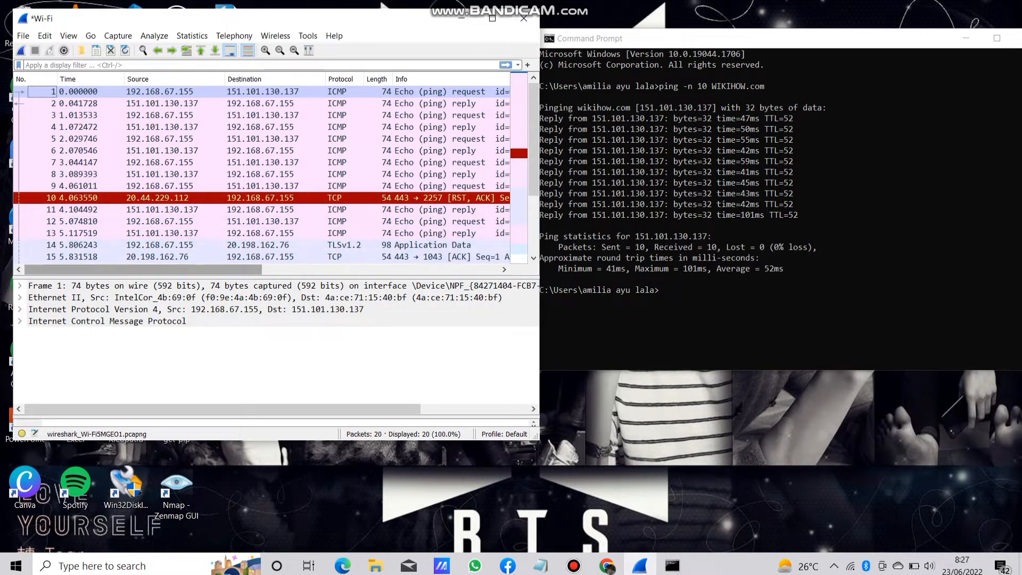
pyautogui.hscroll(5, 143, 269)
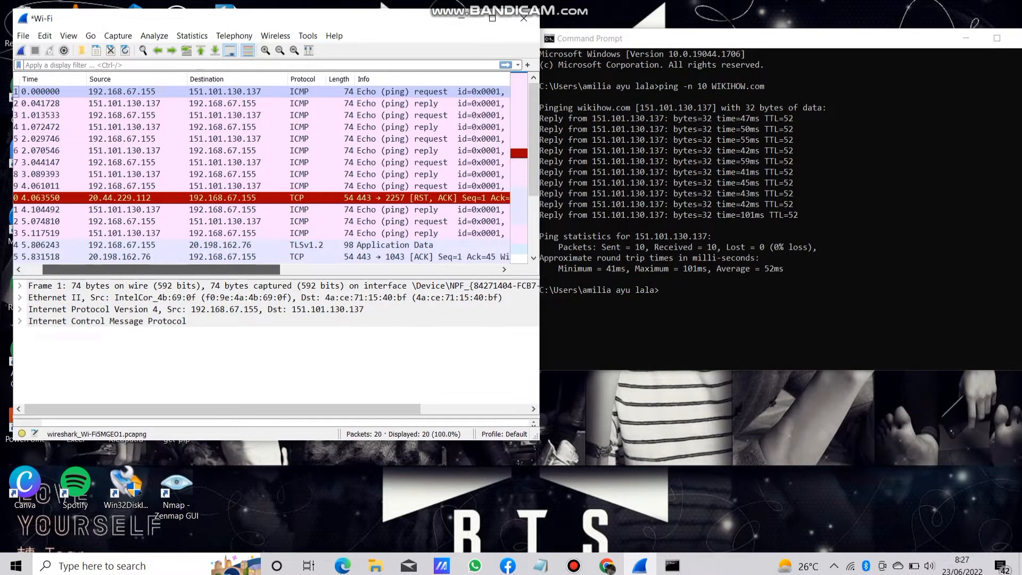
pyautogui.moveTo(189, 269); pyautogui.dragTo(141, 269)
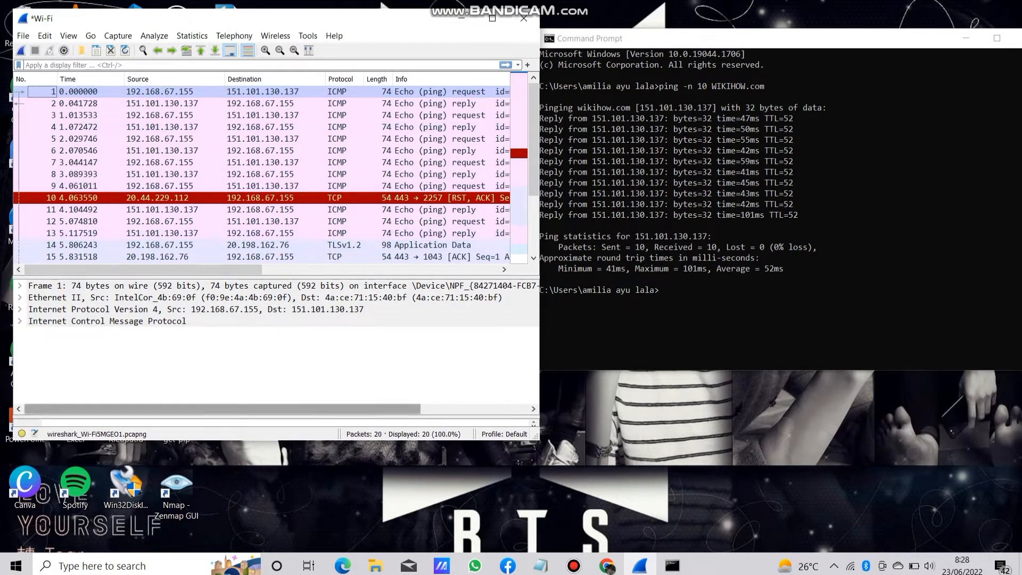
# Display the computer's network configuration by running ipconfig in the Command Prompt.
pyautogui.click(661, 289)
pyautogui.click(661, 289)
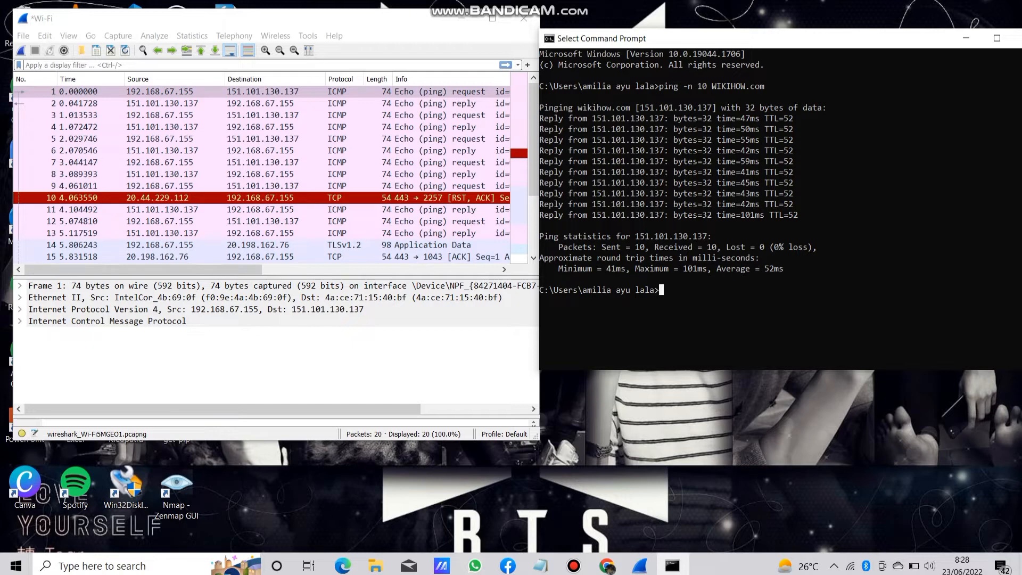
pyautogui.write('ipconfig')
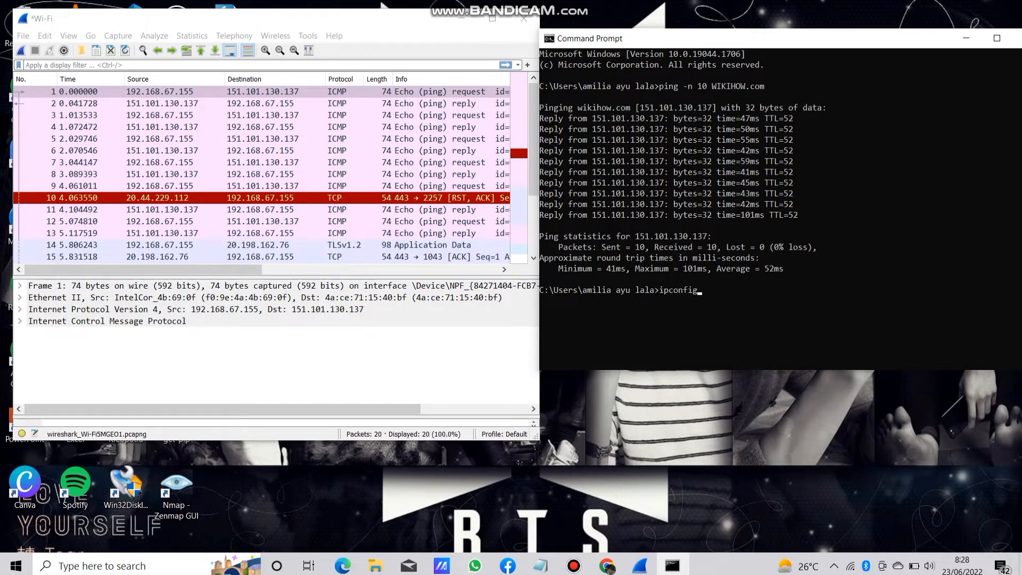
pyautogui.press('Return')
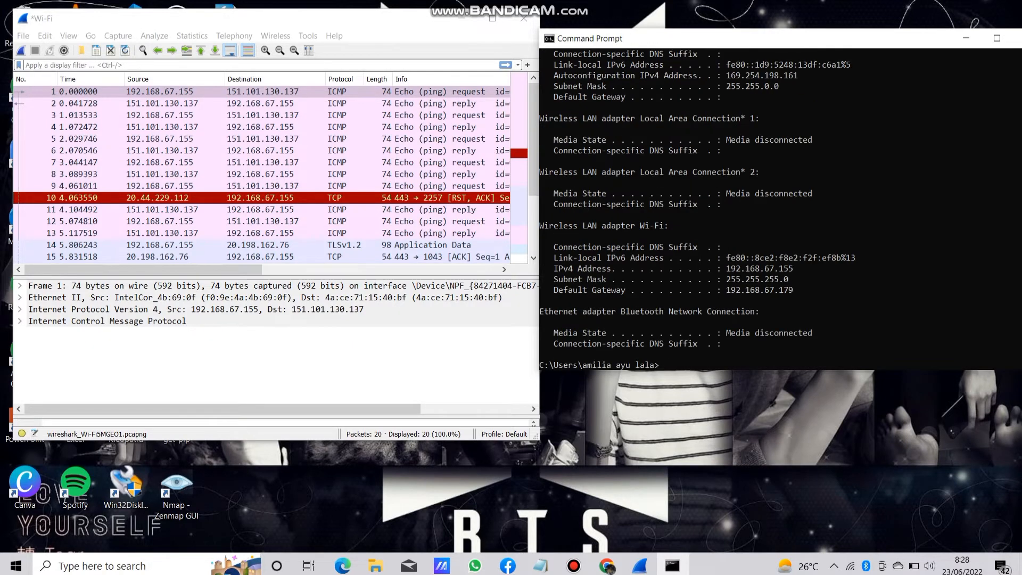
# Compare the Wi-Fi adapter's IPv4 address with the source address of the first captured packet.
pyautogui.moveTo(797, 268); pyautogui.dragTo(726, 269)
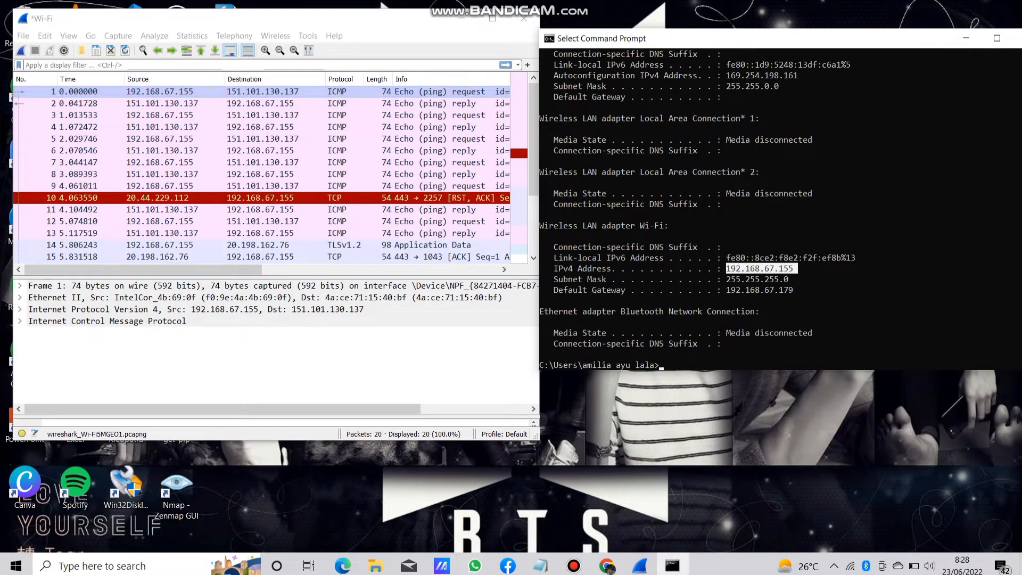
pyautogui.click(159, 91)
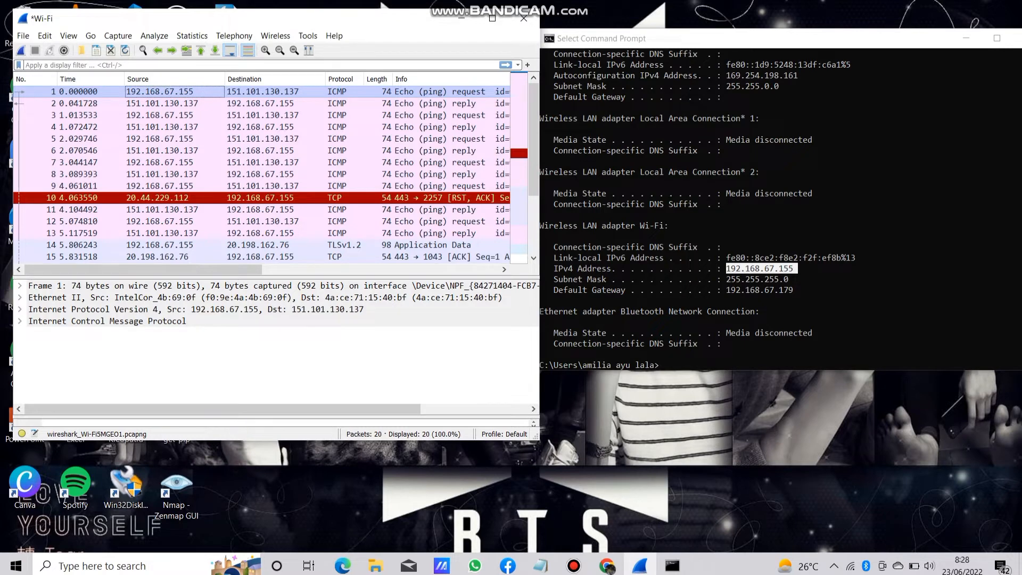
pyautogui.click(761, 269)
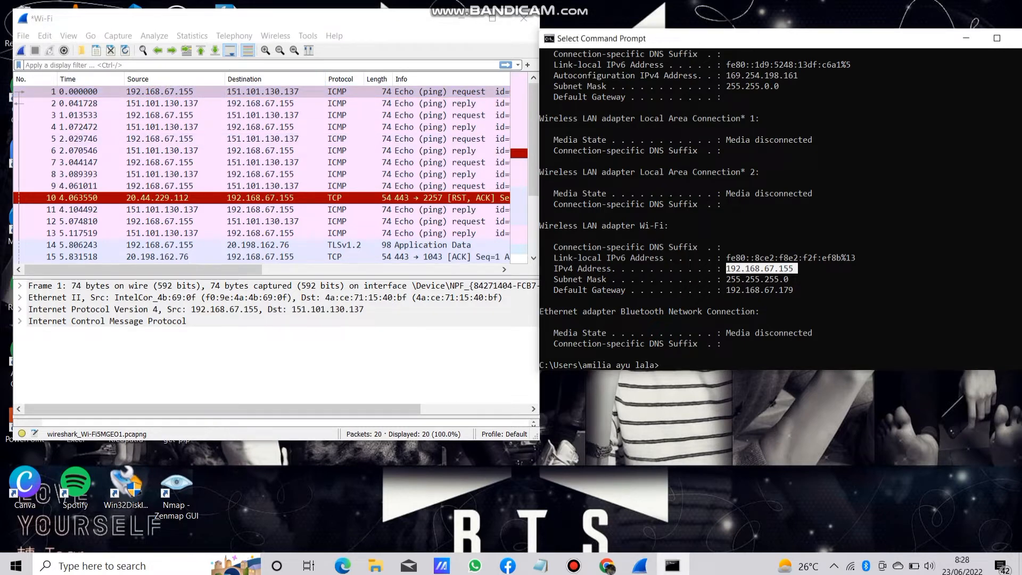
# Compare the wikihow.com IP address in the ping output with the destination address of the first captured packet.
pyautogui.moveTo(760, 38); pyautogui.dragTo(721, 38)
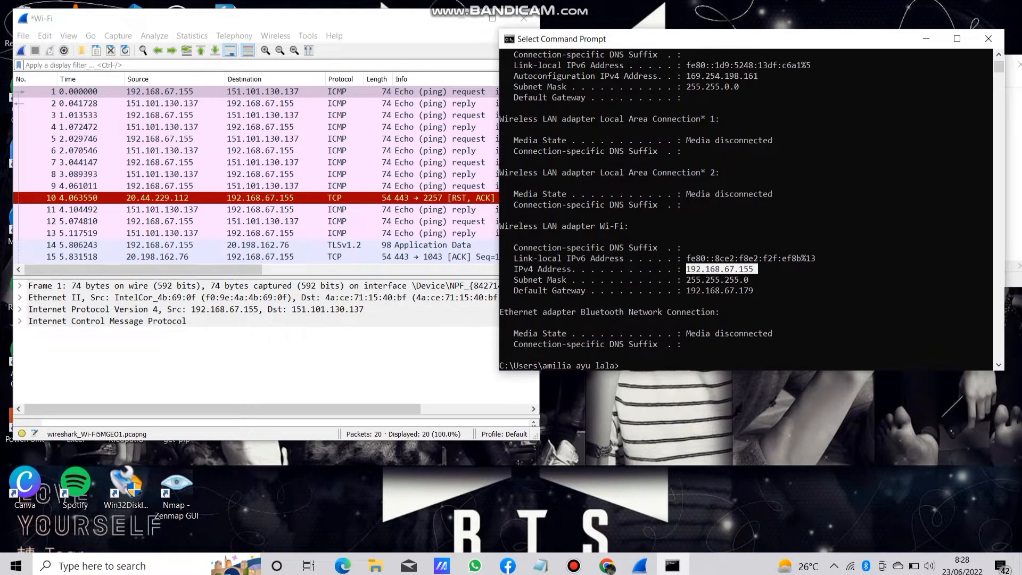
pyautogui.moveTo(999, 67); pyautogui.dragTo(999, 58)
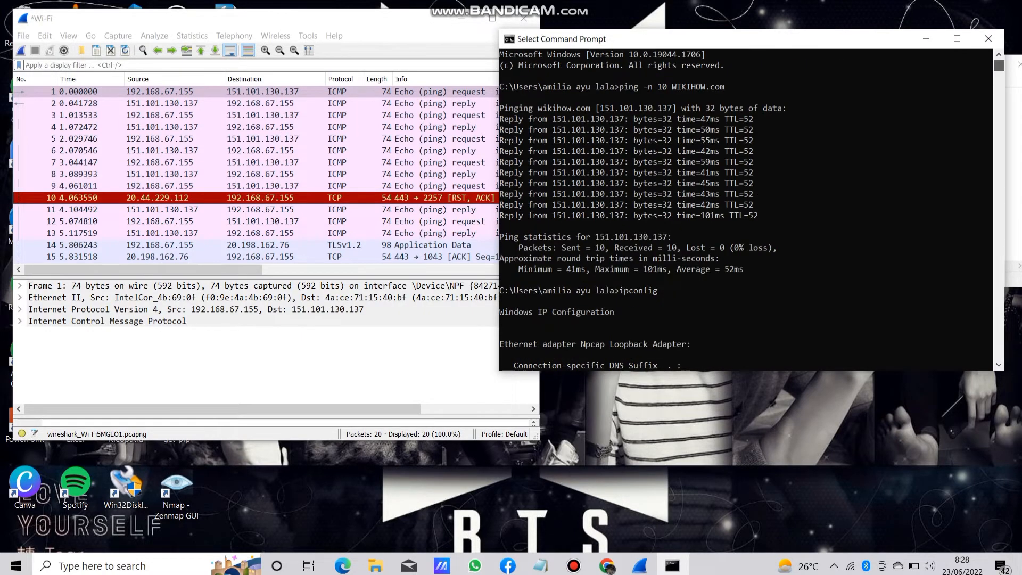
pyautogui.moveTo(677, 108); pyautogui.dragTo(599, 108)
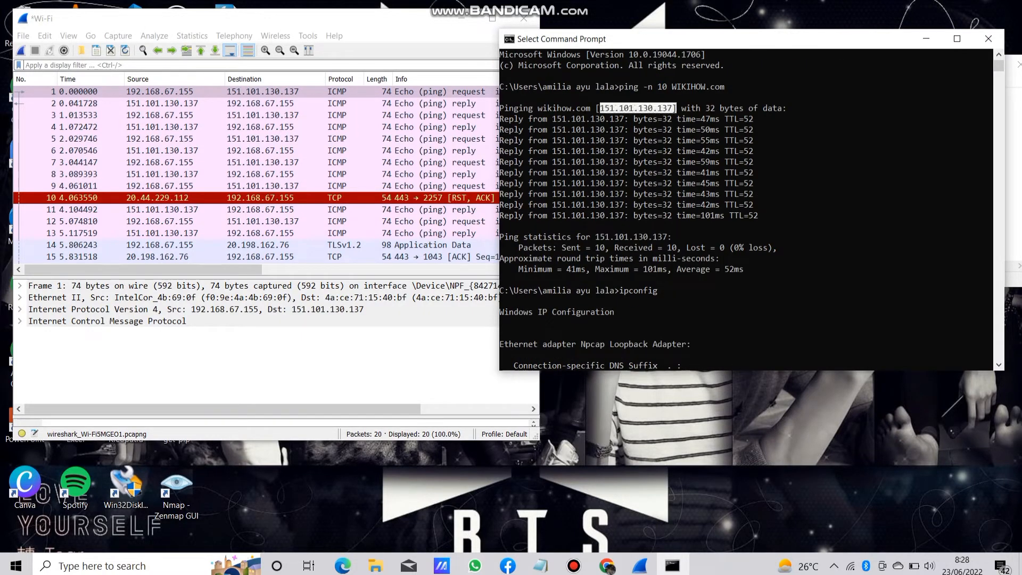
pyautogui.click(271, 91)
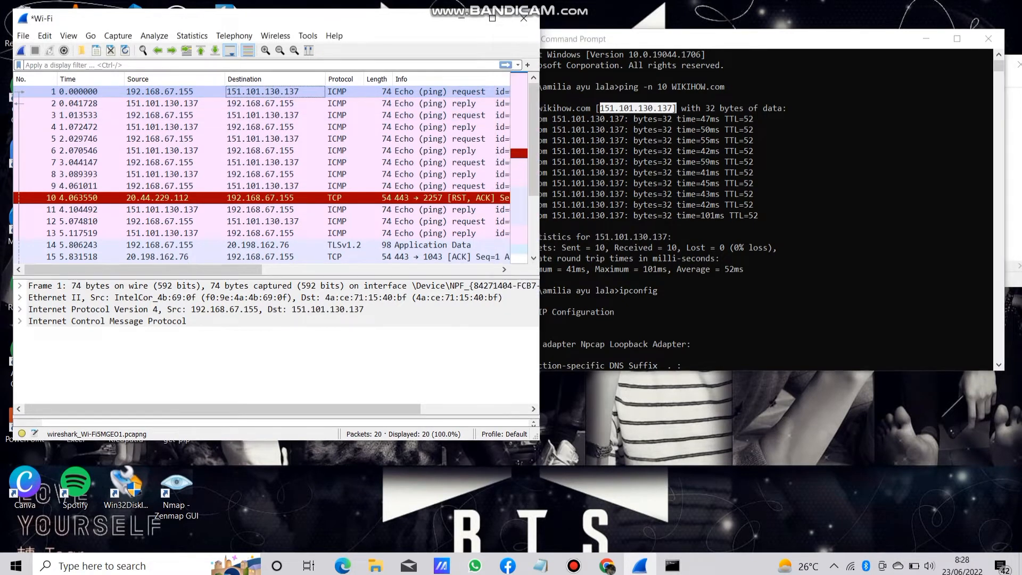
pyautogui.moveTo(628, 39); pyautogui.dragTo(682, 39)
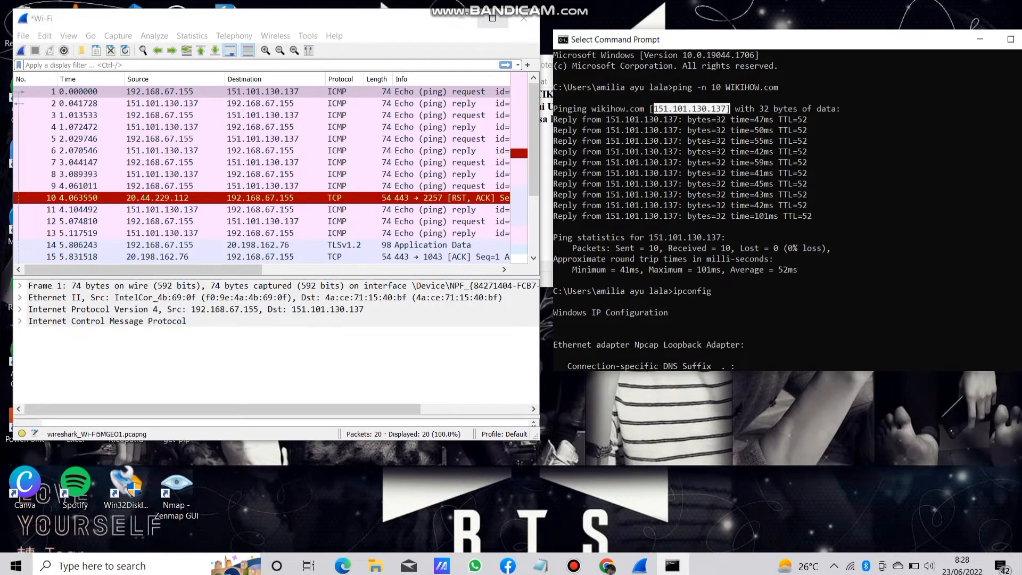
# Maximize the Wireshark capture window and get the display filter ready for entry.
pyautogui.click(492, 18)
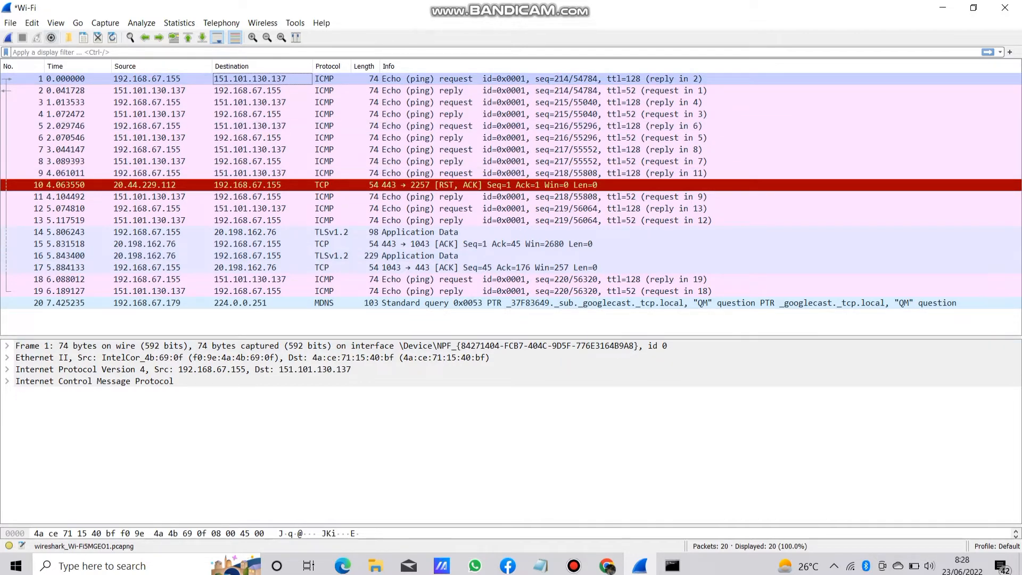
pyautogui.click(59, 52)
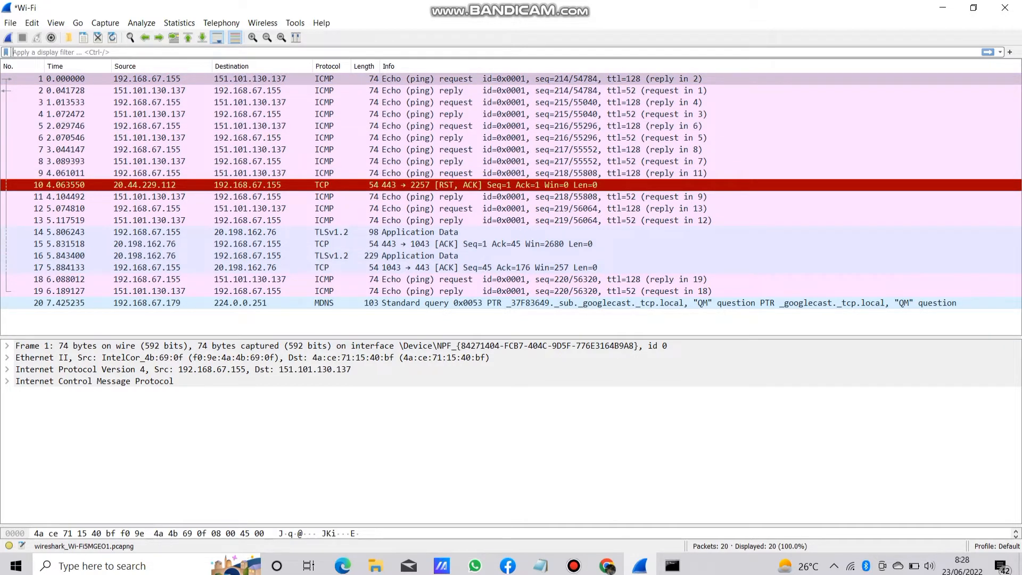
pyautogui.write('iCMP')
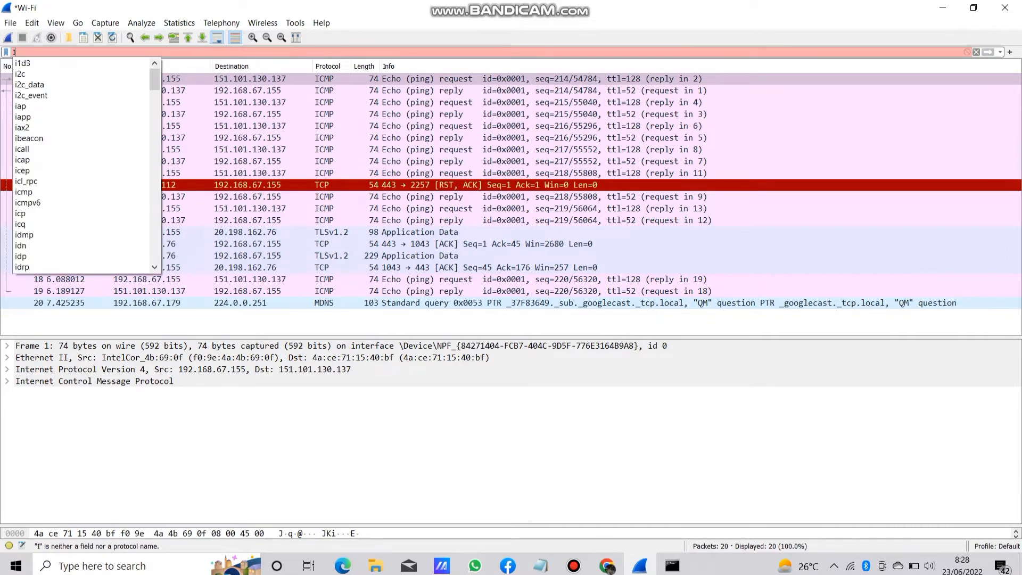
pyautogui.press('Return')
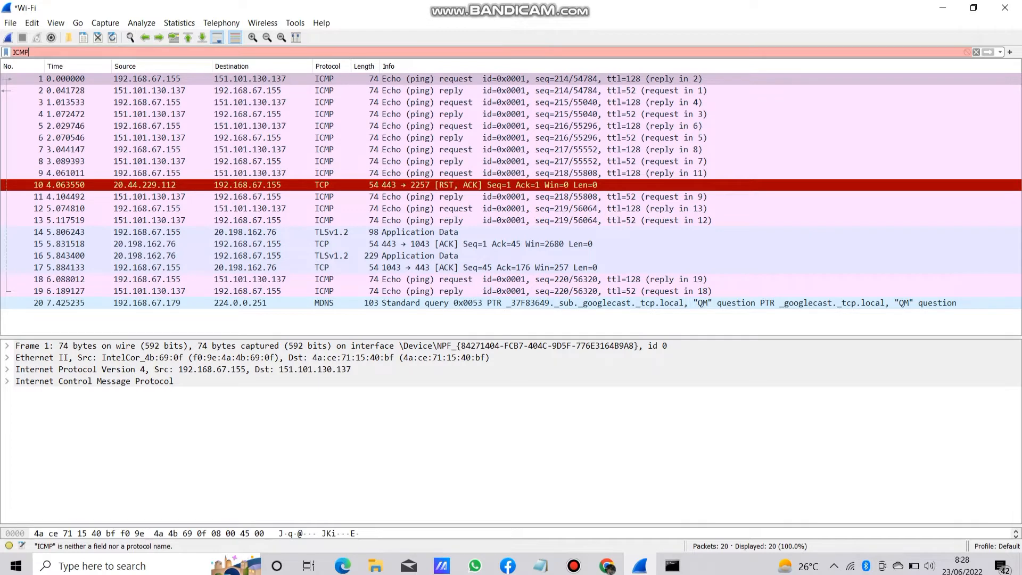
pyautogui.press('BackSpace')
pyautogui.press('BackSpace')
pyautogui.press('BackSpace')
pyautogui.press('BackSpace')
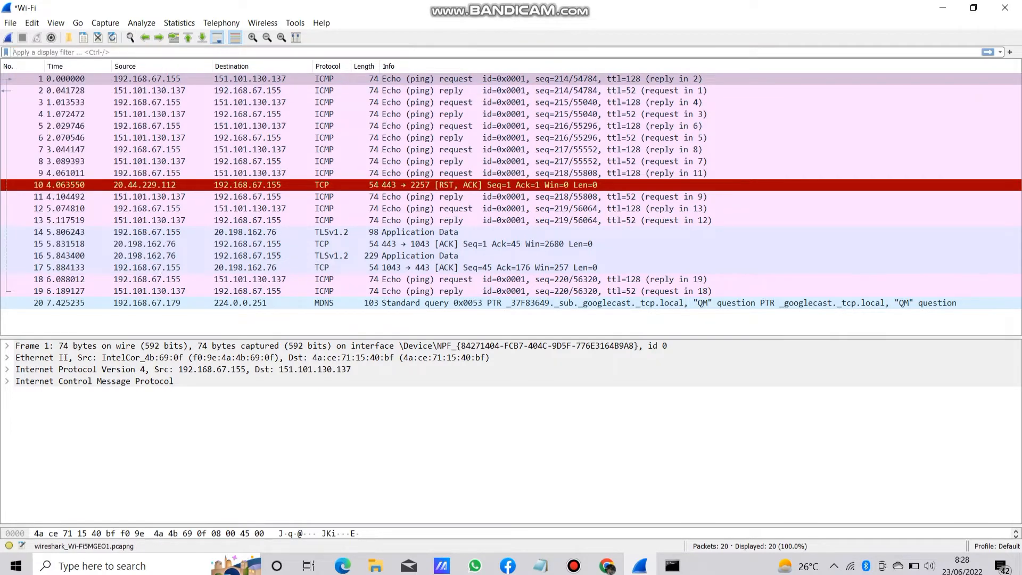
# Filter the captured packets with the display filter icmp.
pyautogui.write('ic')
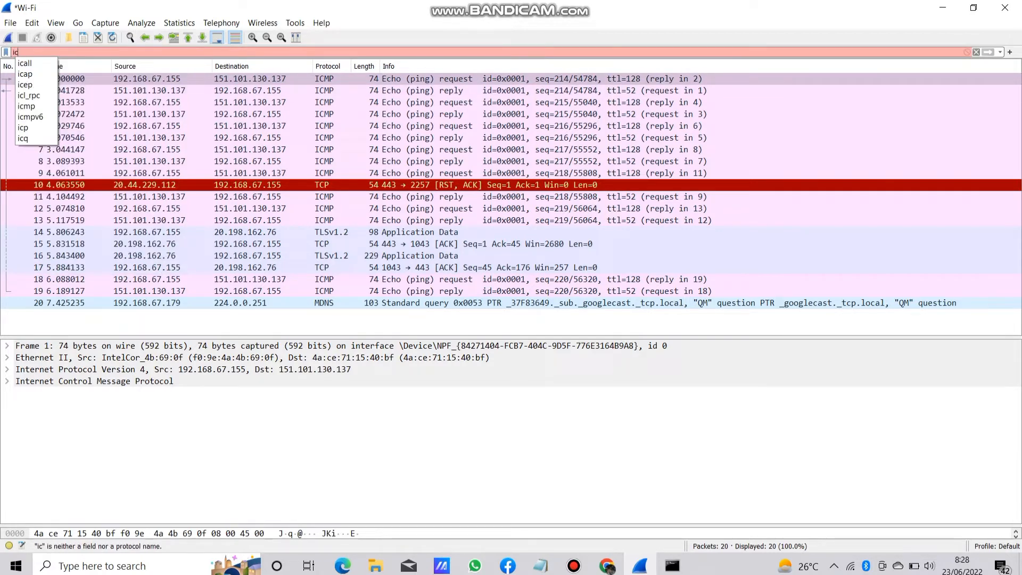
pyautogui.write('m')
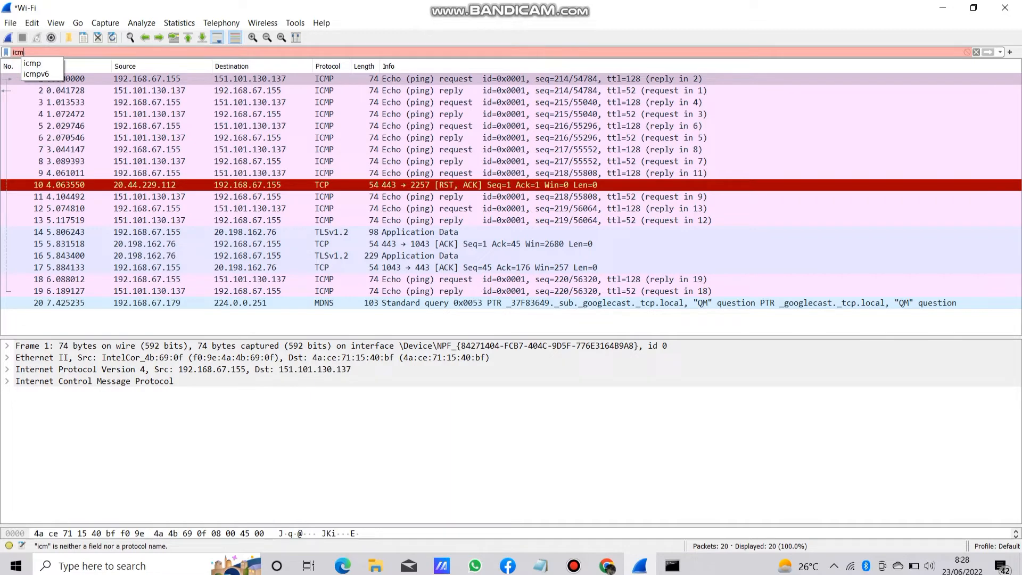
pyautogui.write('p')
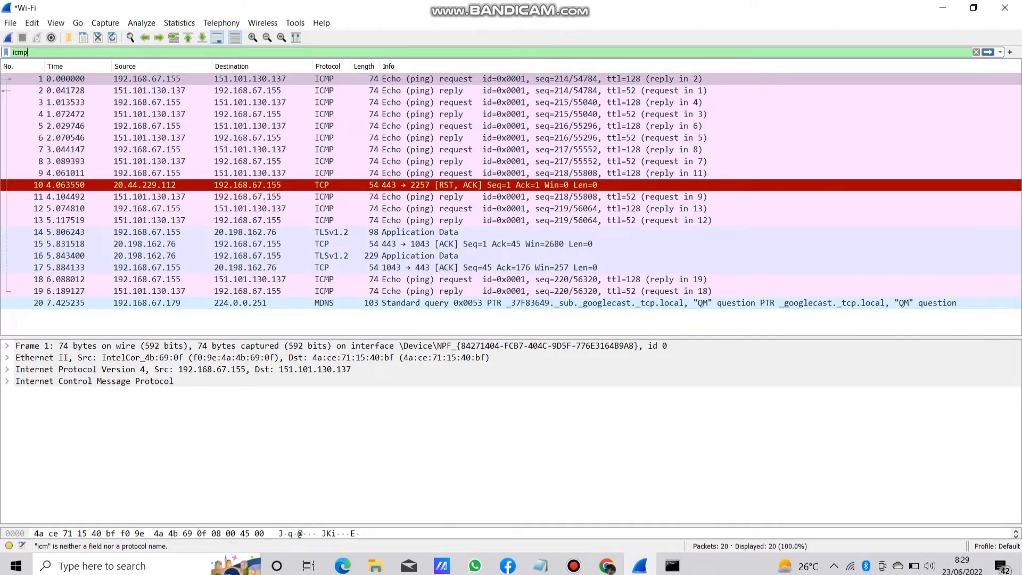
pyautogui.press('Return')
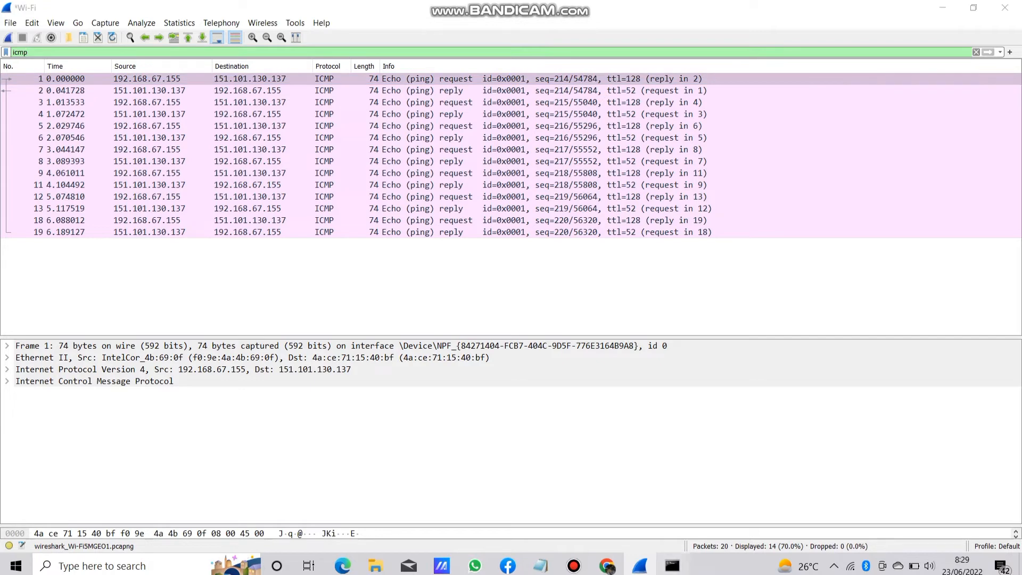
# Switch to the Command Prompt, highlight the WIKIHOW.com target in the ping command, and minimize that window.
pyautogui.click(672, 565)
pyautogui.click(756, 119)
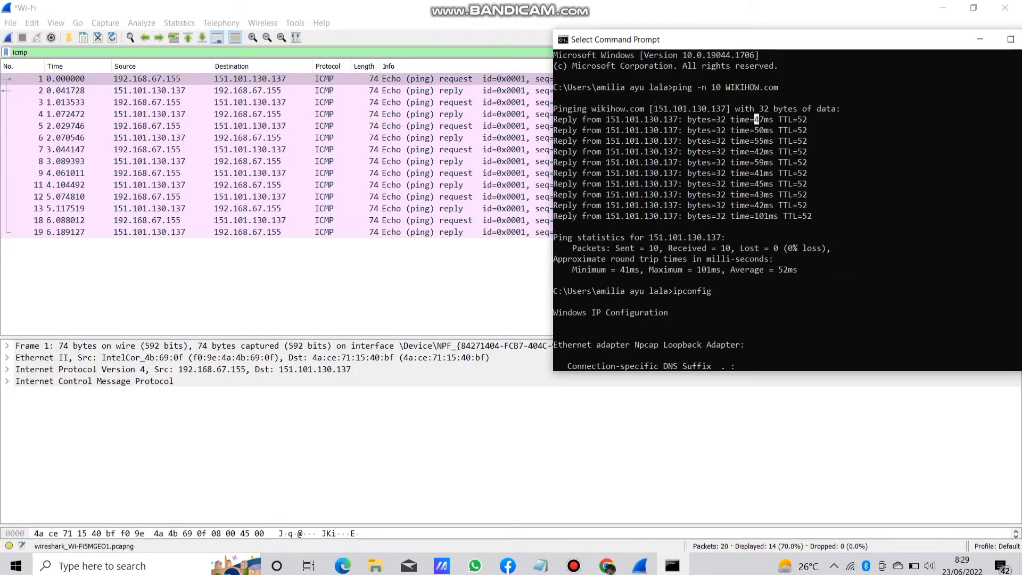
pyautogui.moveTo(782, 87); pyautogui.dragTo(726, 87)
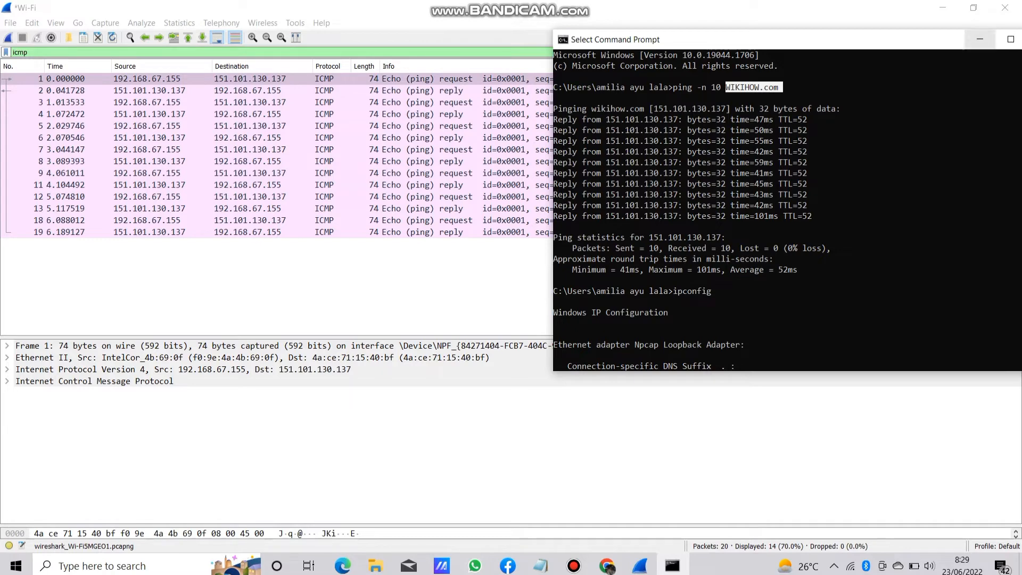
pyautogui.click(980, 39)
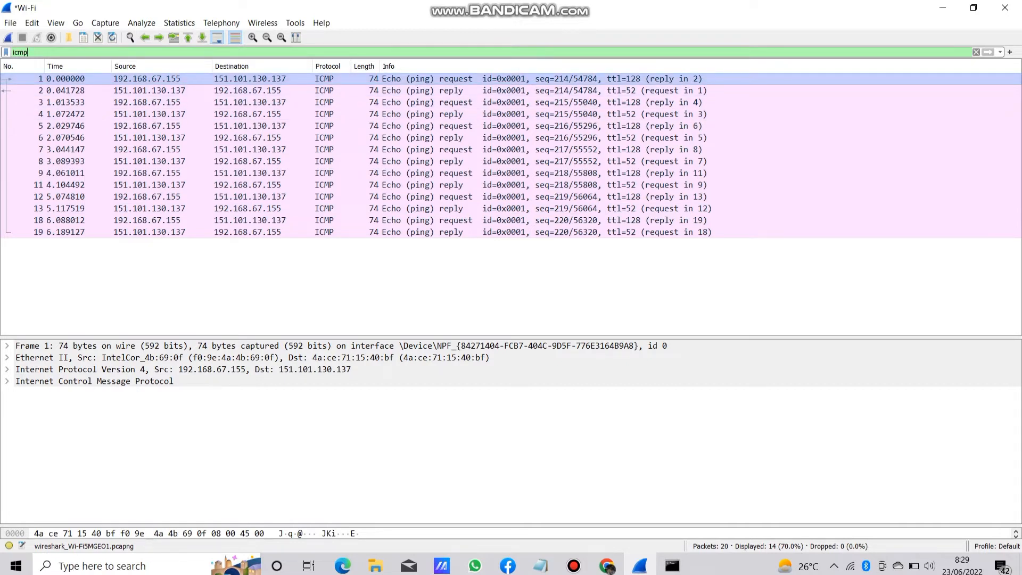
# View packet 2, the first echo reply, in a separate packet window and close it.
pyautogui.click(78, 90)
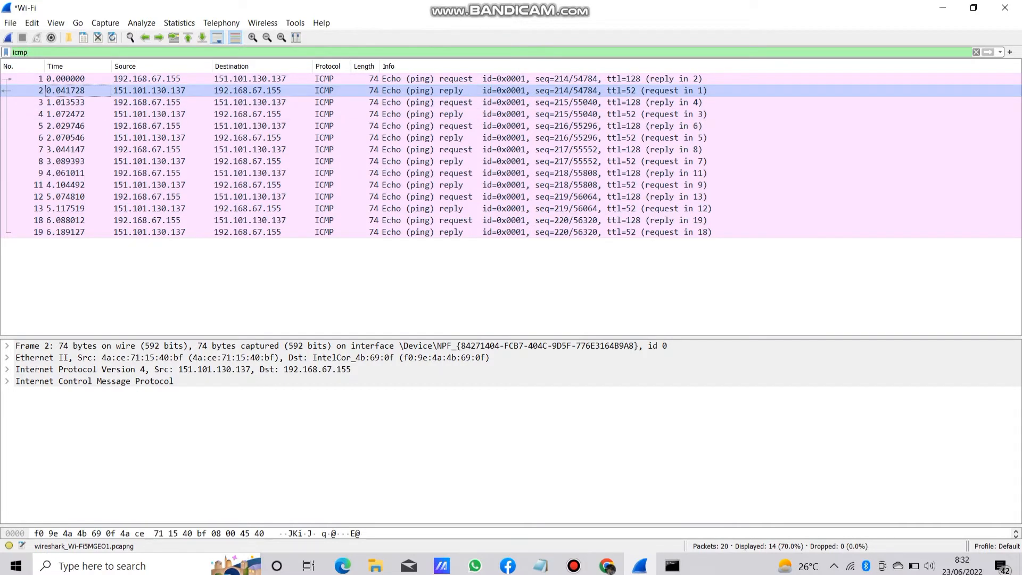
pyautogui.doubleClick(78, 90)
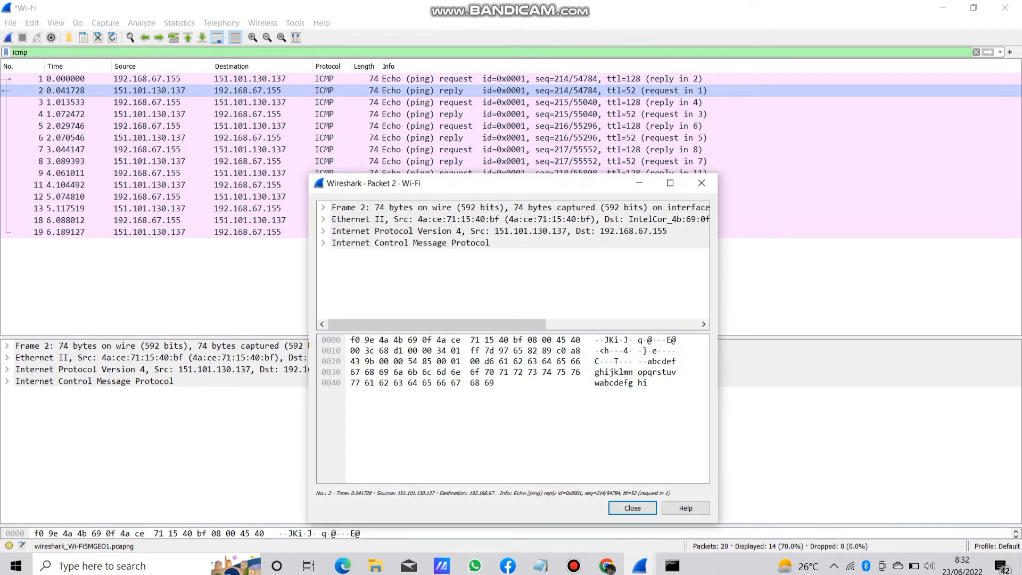
pyautogui.click(701, 183)
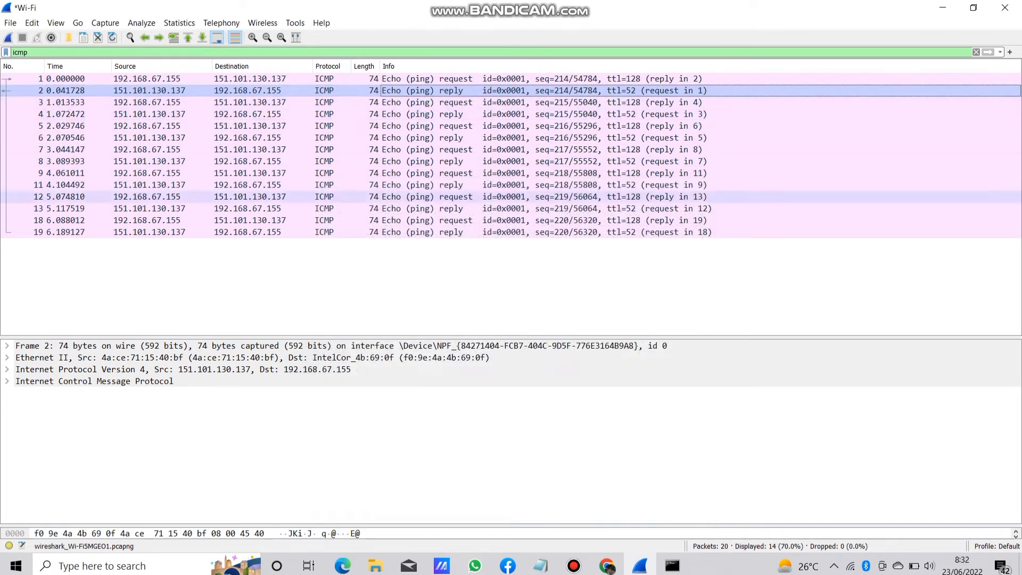
# Examine packet 2's frame details and the destination and source hardware addresses in its Ethernet II section.
pyautogui.click(7, 345)
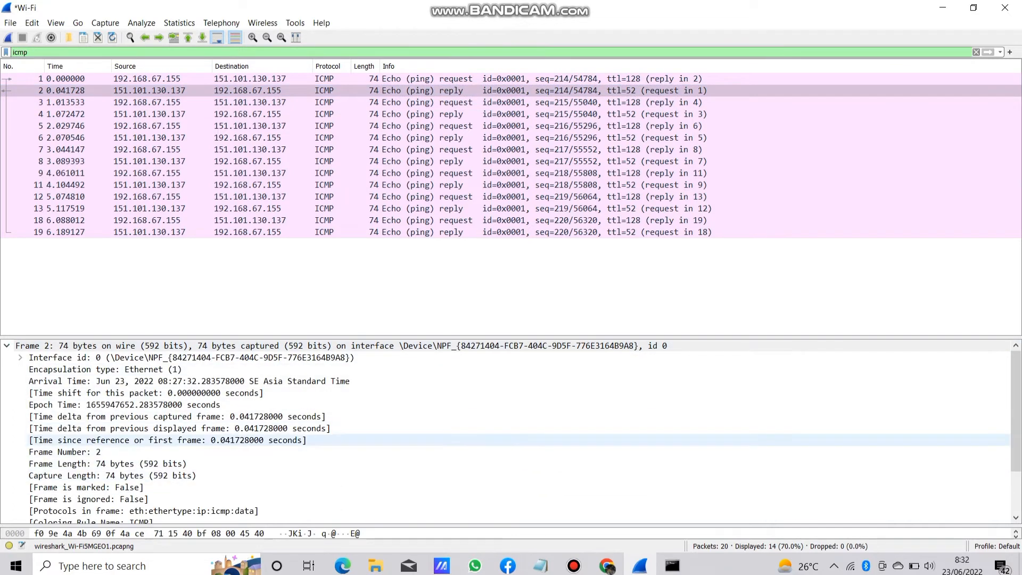
pyautogui.scroll(-2, 506, 431)
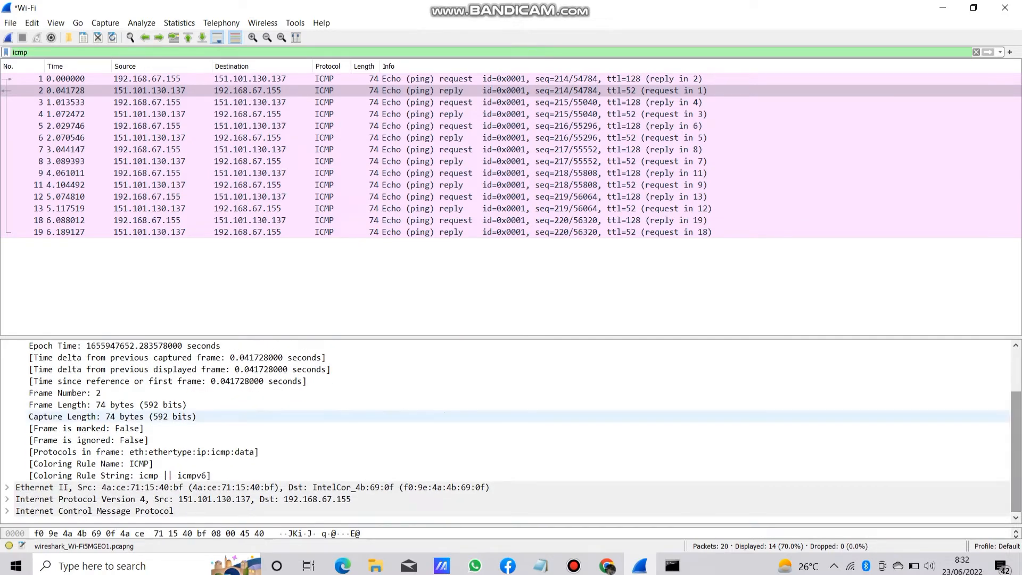
pyautogui.click(7, 487)
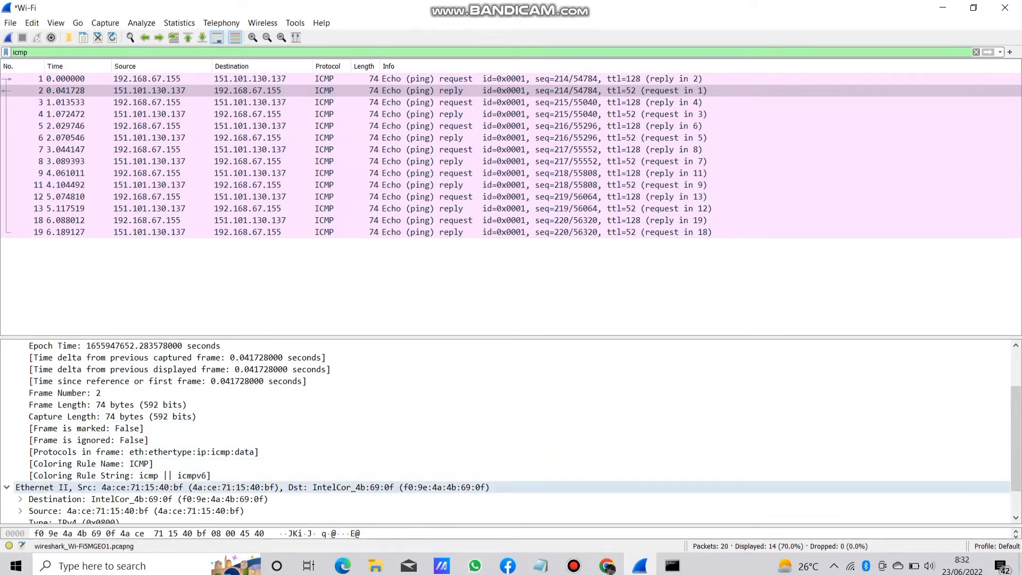
pyautogui.click(148, 499)
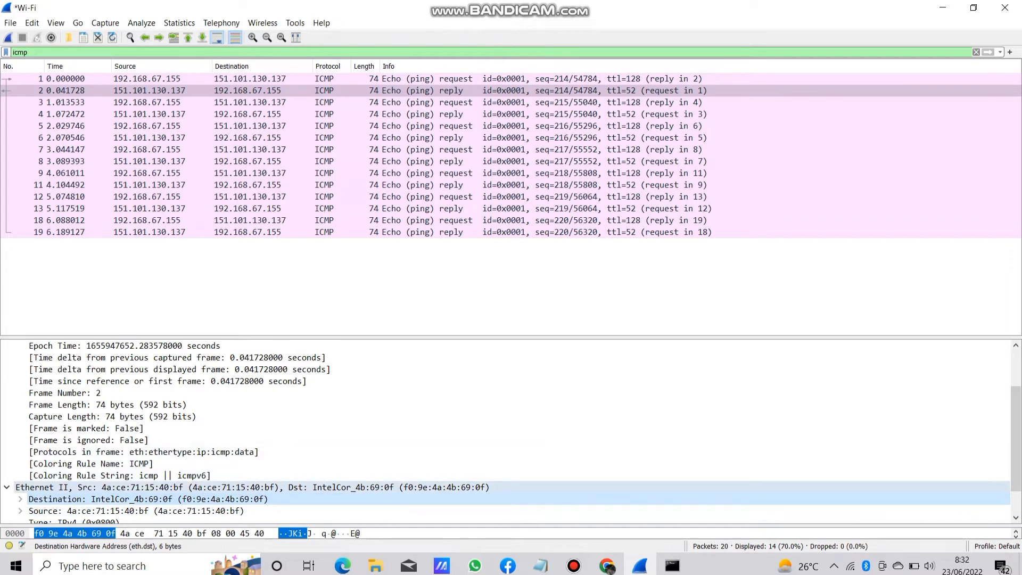
pyautogui.click(252, 487)
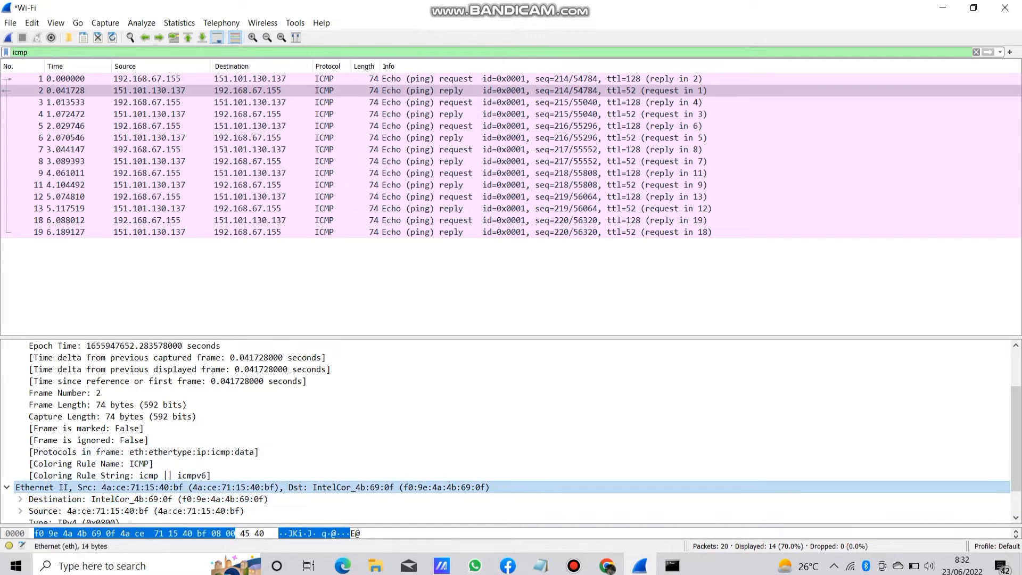
pyautogui.click(137, 511)
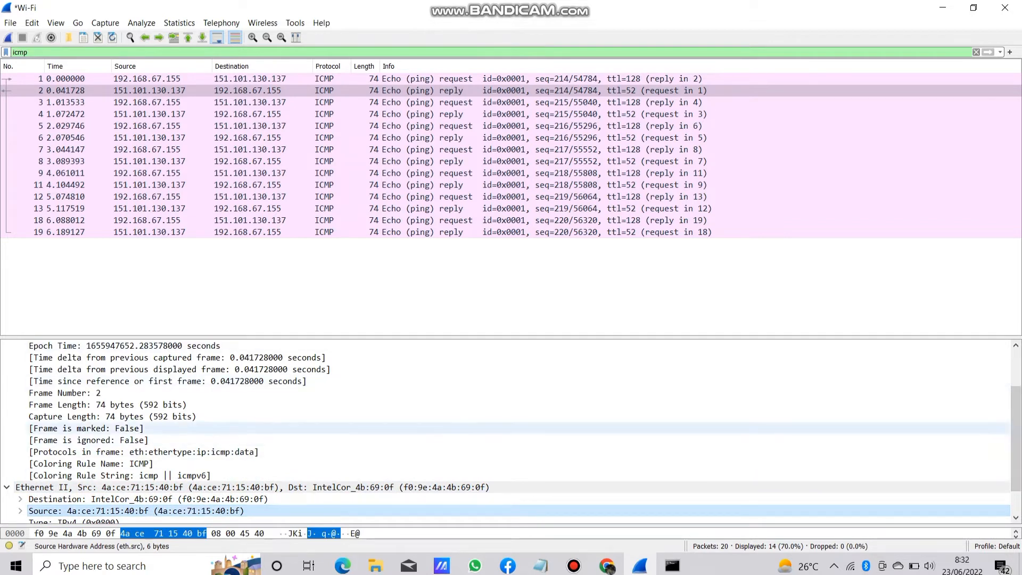
pyautogui.click(7, 488)
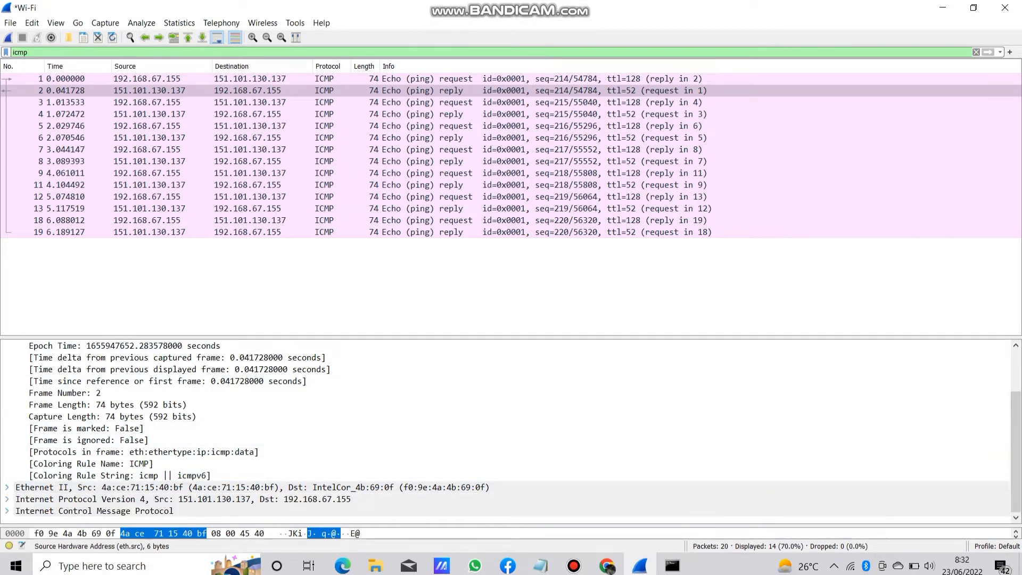
# Examine packet 2's Internet Control Message Protocol details, then collapse the expanded packet sections.
pyautogui.click(7, 511)
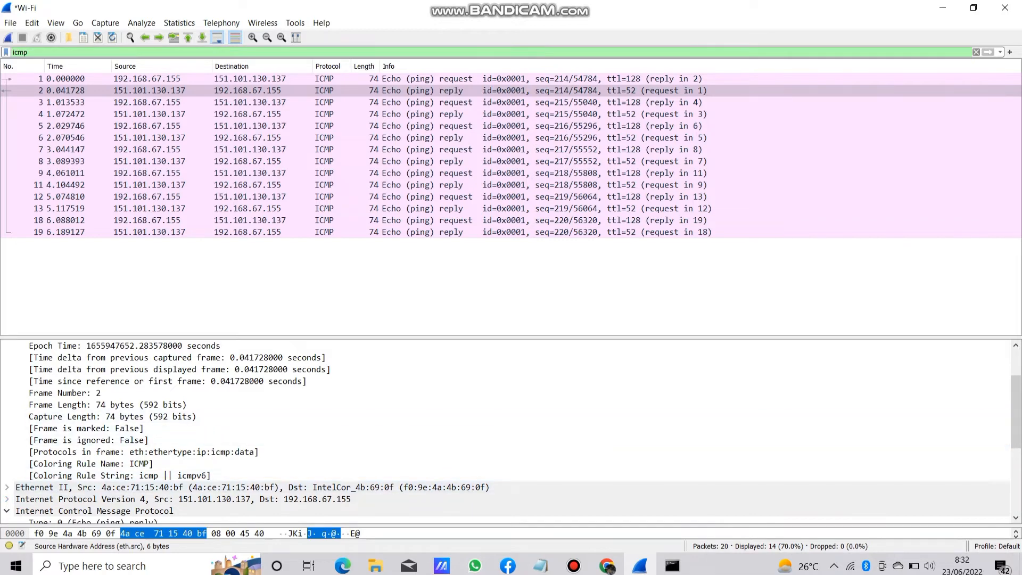
pyautogui.scroll(-4, 1015, 412)
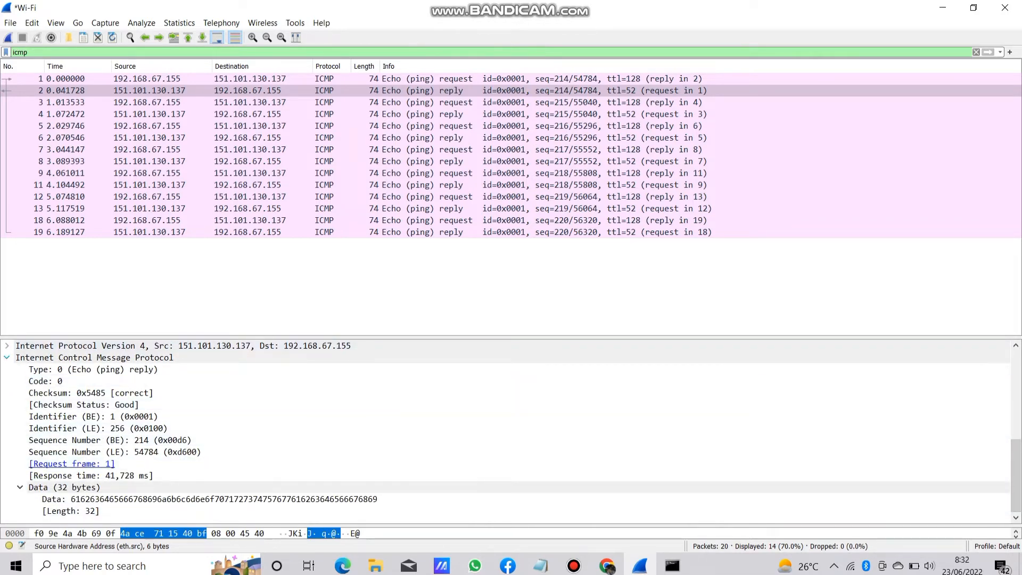
pyautogui.scroll(5, 511, 405)
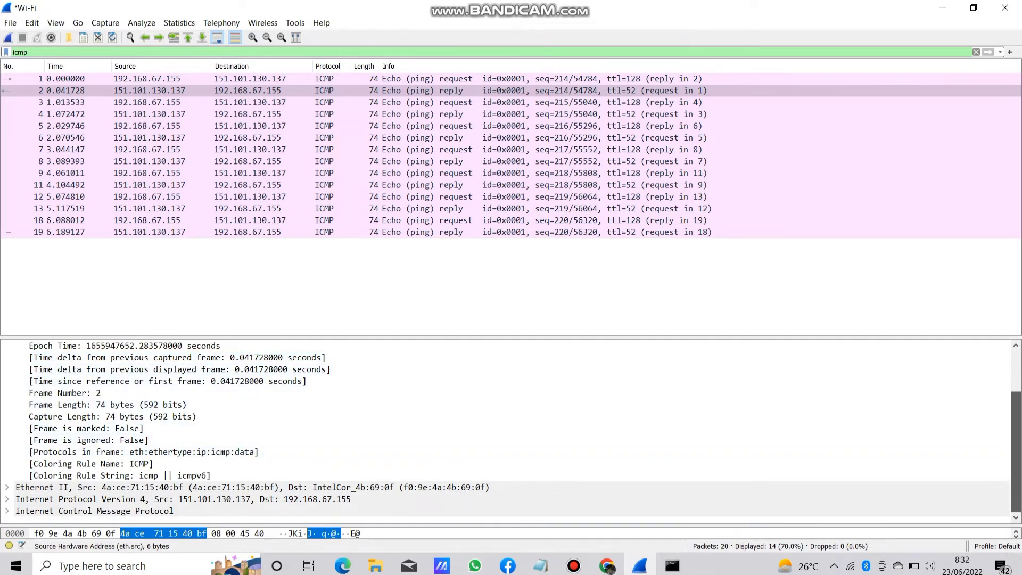
pyautogui.moveTo(1015, 452); pyautogui.dragTo(1015, 409)
pyautogui.click(7, 345)
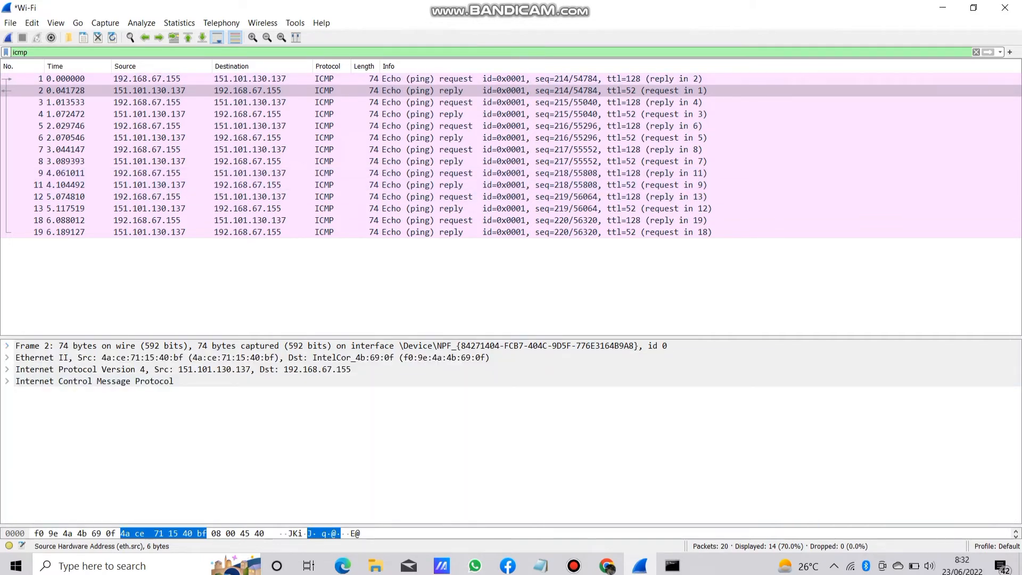
# Restore the Wireshark window to its smaller size and place the Command Prompt beside it at a fresh prompt line.
pyautogui.click(973, 7)
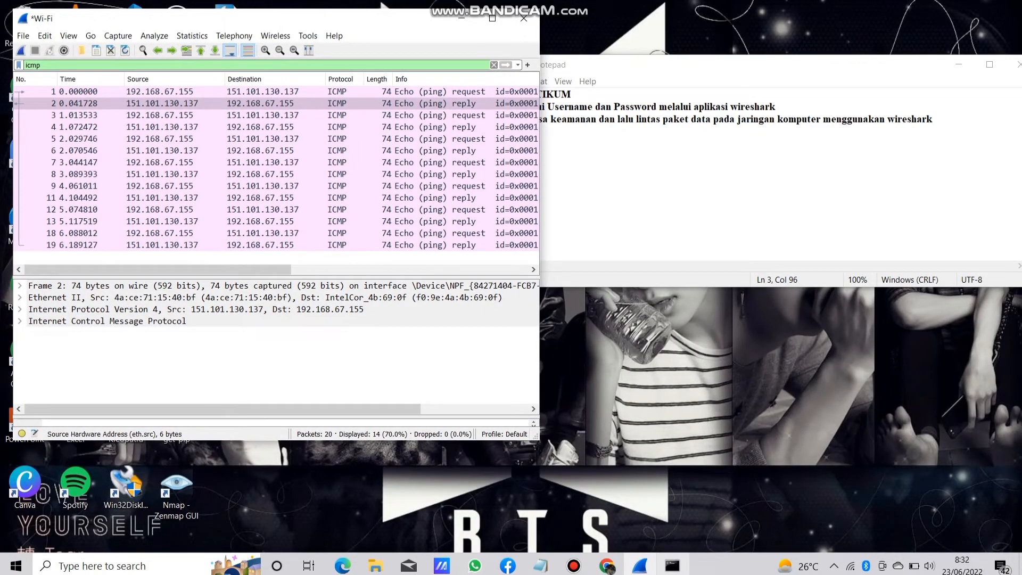
pyautogui.click(672, 565)
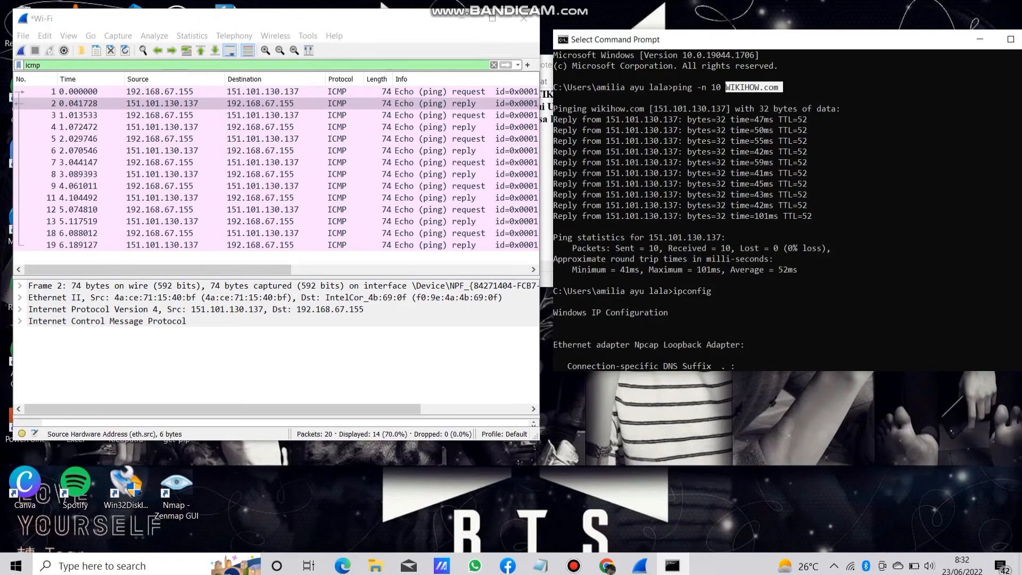
pyautogui.moveTo(772, 39); pyautogui.dragTo(761, 36)
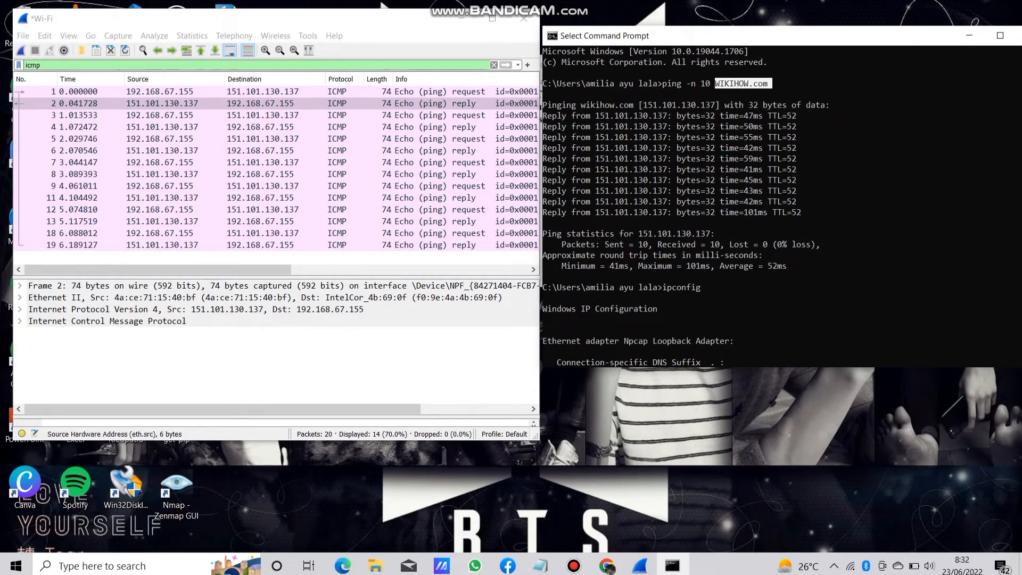
pyautogui.click(740, 341)
pyautogui.press('Escape')
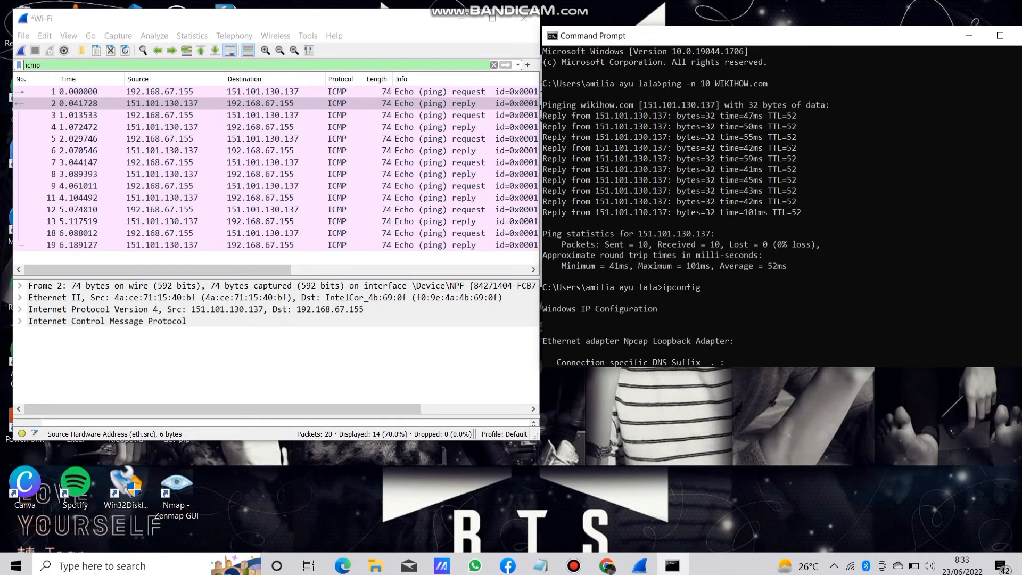
pyautogui.press('Return')
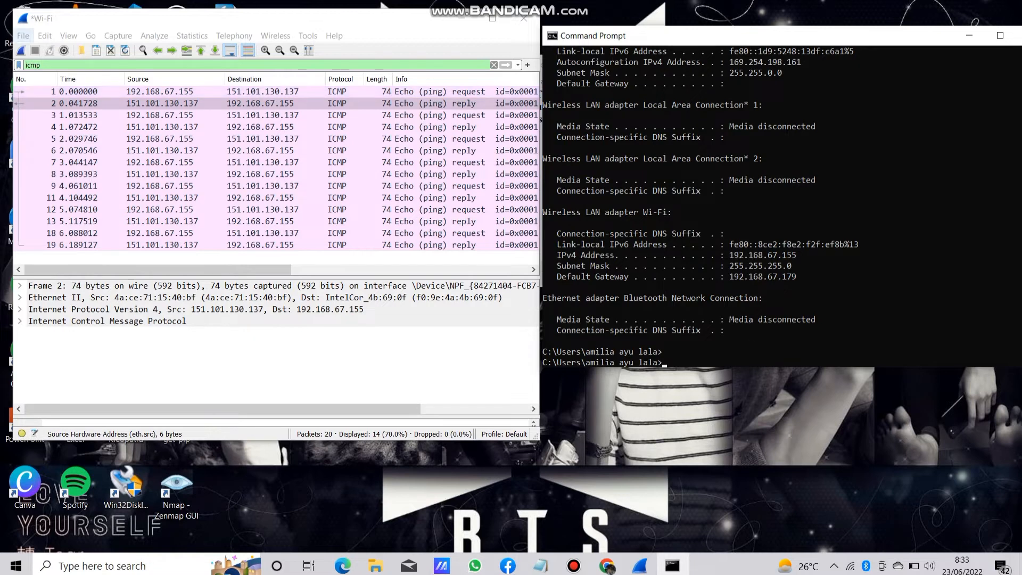
# Save the capture on the Desktop as "hasil ping wikihow" and minimize Wireshark.
pyautogui.click(23, 35)
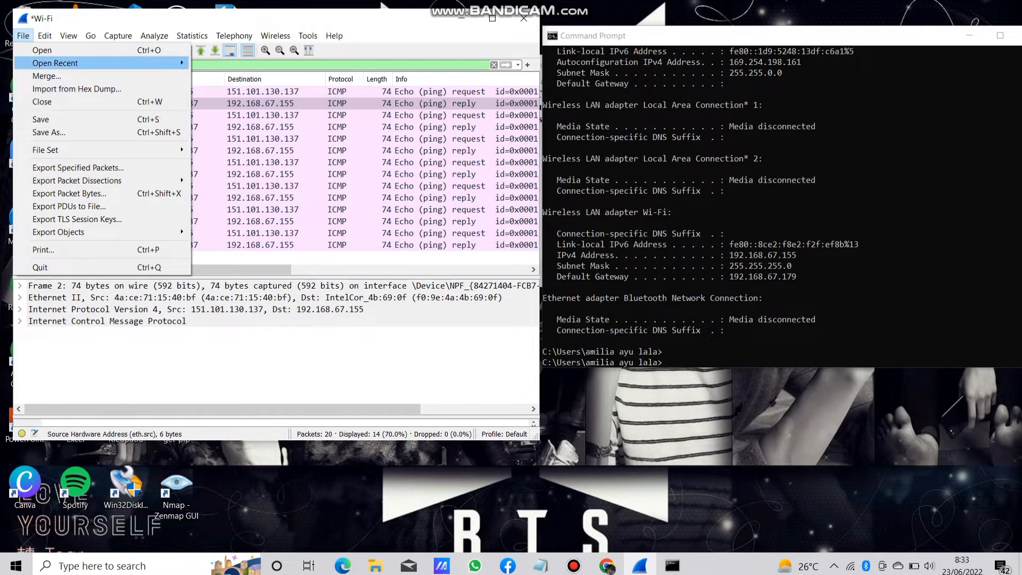
pyautogui.click(53, 119)
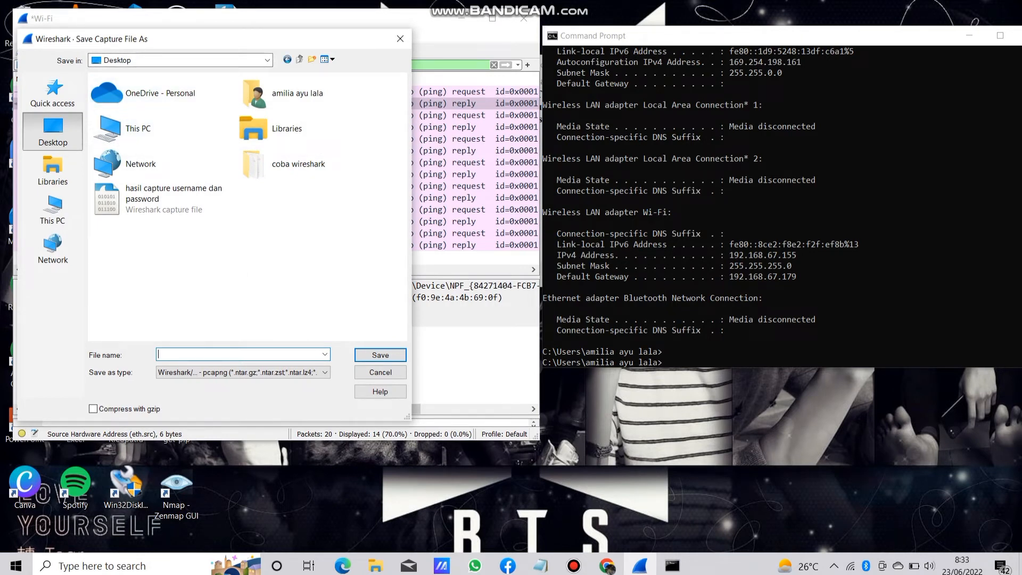
pyautogui.write('hasil ping wikihow')
pyautogui.press('Return')
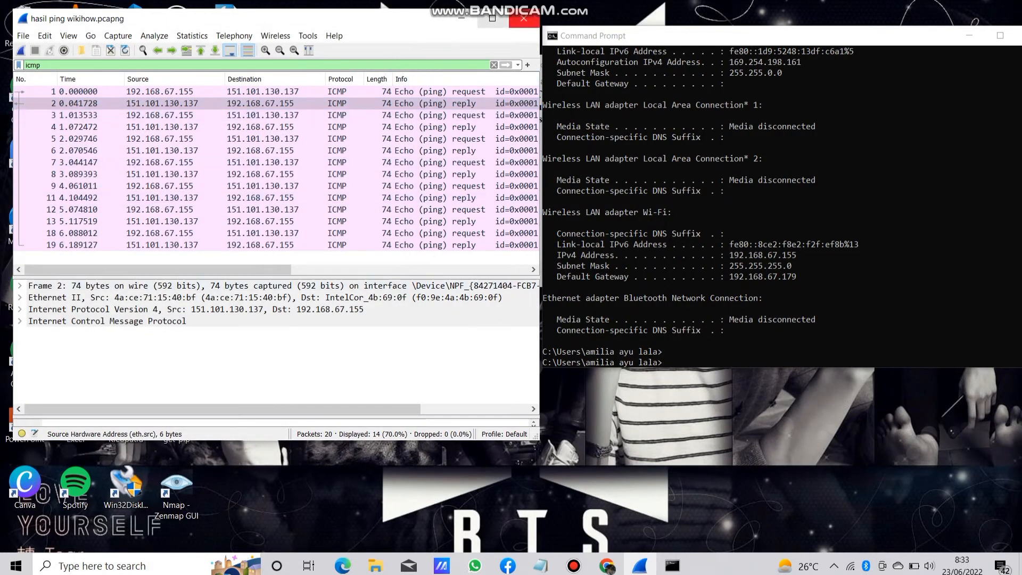
pyautogui.click(461, 18)
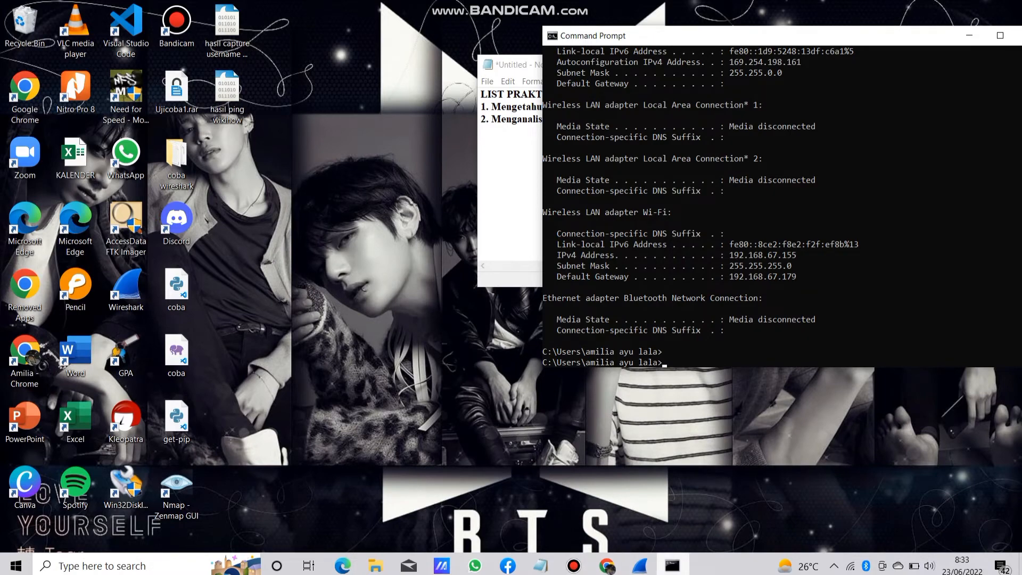
# Enter "tracert WIKIHOW.com" at the Command Prompt without running it, and close the saved ping capture in Wireshark.
pyautogui.click(639, 565)
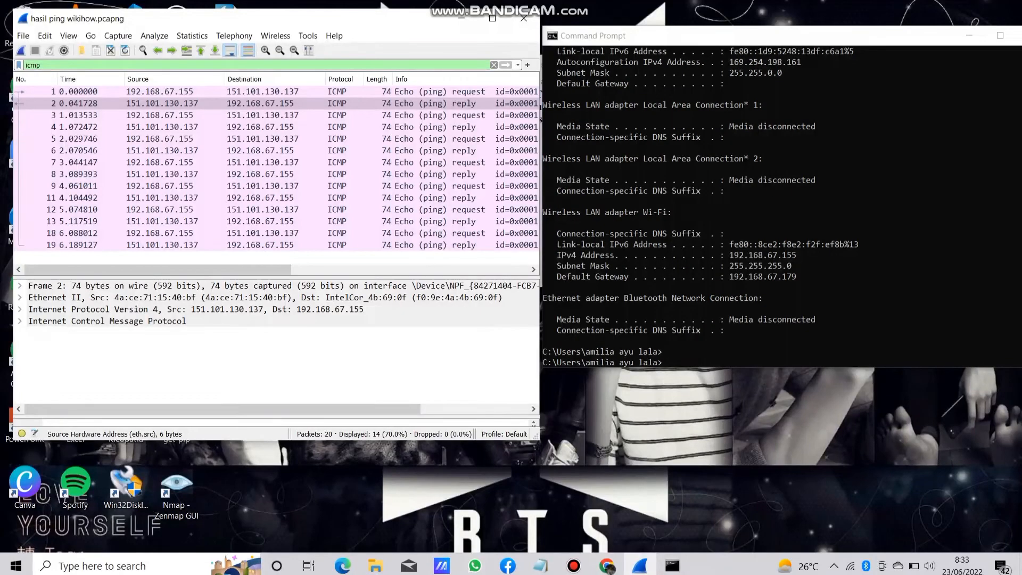
pyautogui.click(766, 255)
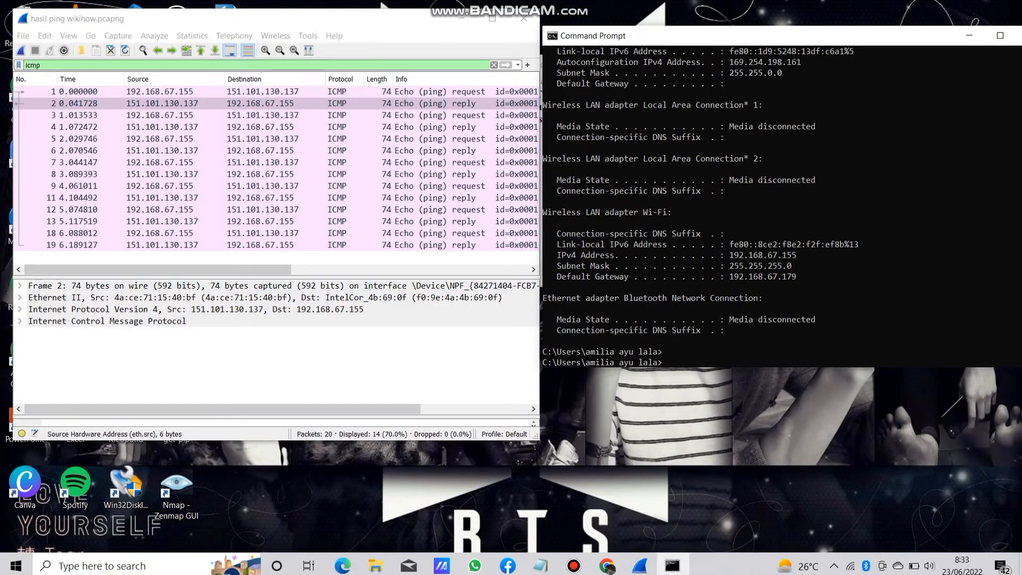
pyautogui.write('tracert')
pyautogui.write('WIKIHOW.com')
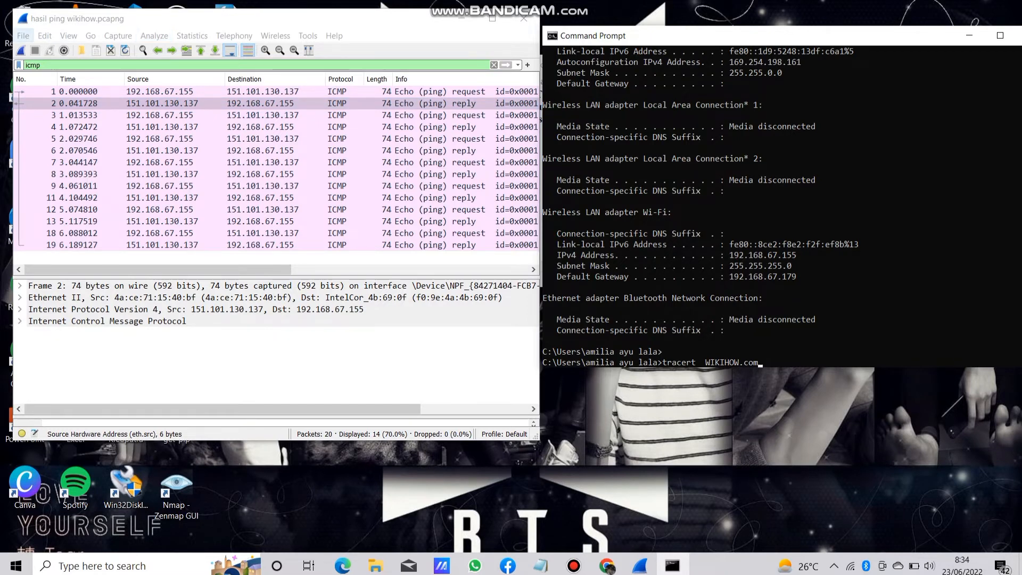
pyautogui.click(23, 36)
pyautogui.click(32, 101)
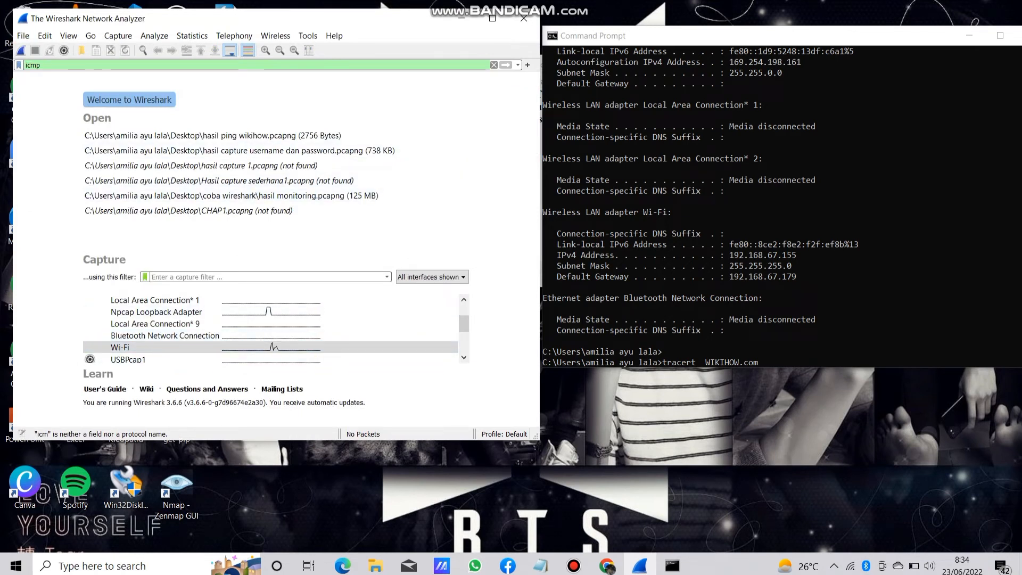
# Run the entered tracert command for WIKIHOW.com and start a new live capture on the Wi-Fi interface.
pyautogui.click(762, 341)
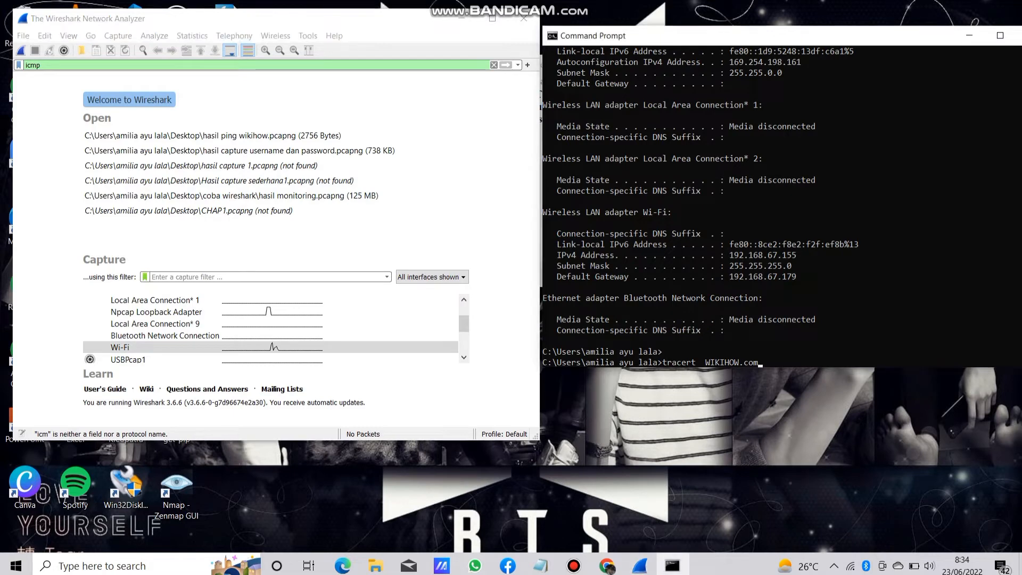
pyautogui.write('tracert  WIKIHOW.com')
pyautogui.press('Return')
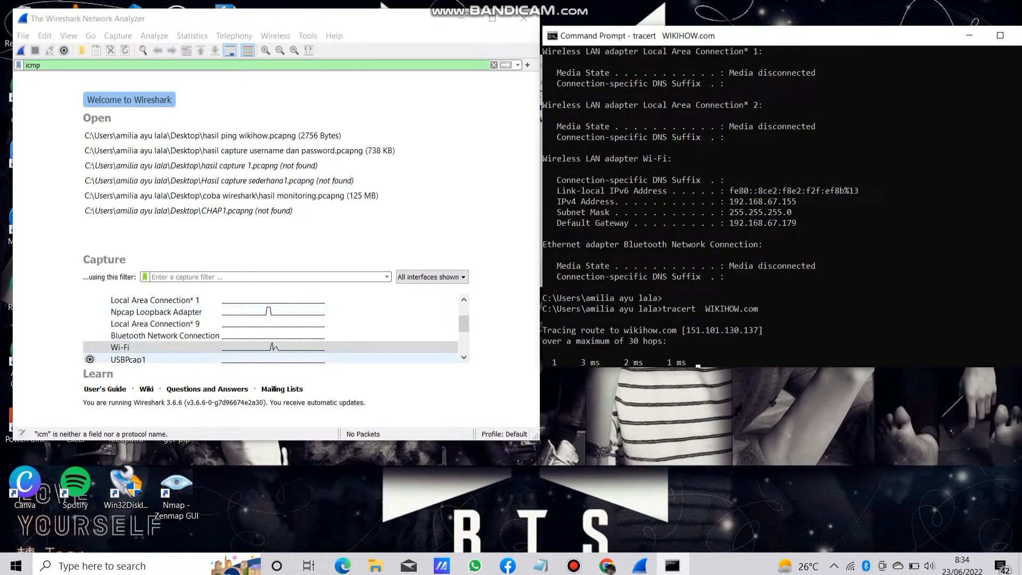
pyautogui.doubleClick(120, 347)
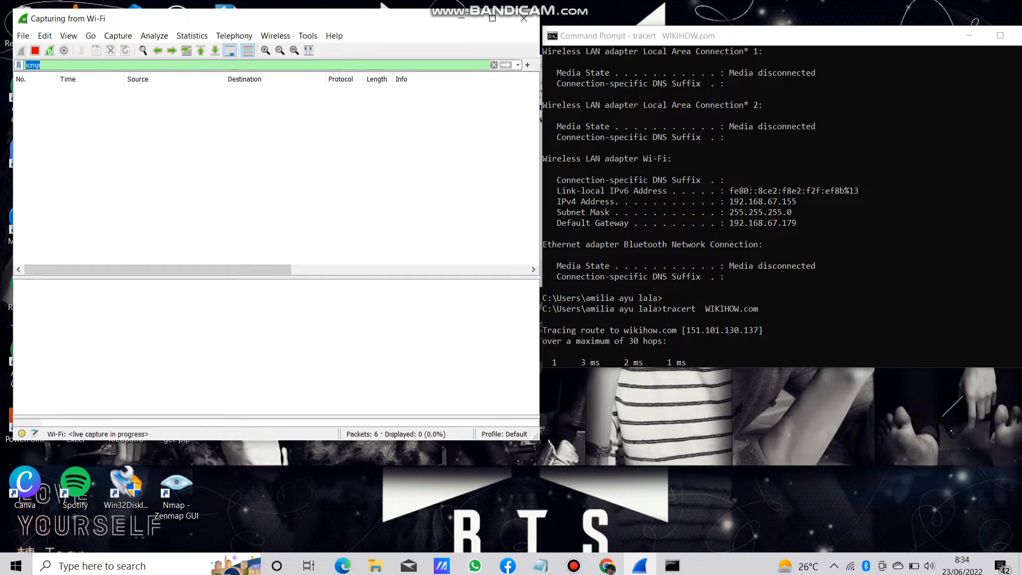
# Enlarge the Command Prompt and Wireshark windows vertically and arrange them side by side to follow the trace and captured packets.
pyautogui.moveTo(745, 368); pyautogui.dragTo(745, 497)
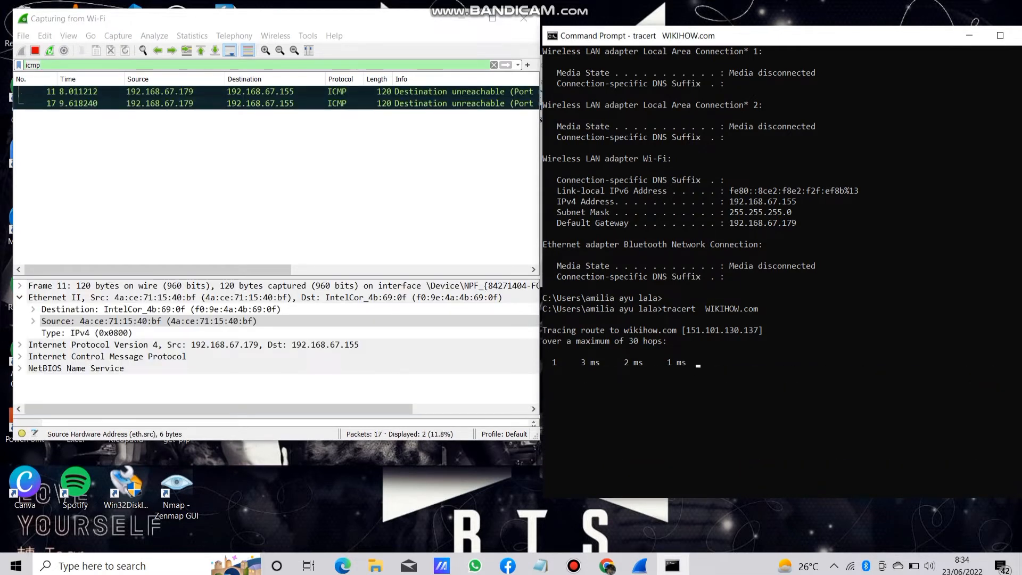
pyautogui.moveTo(772, 36); pyautogui.dragTo(769, 18)
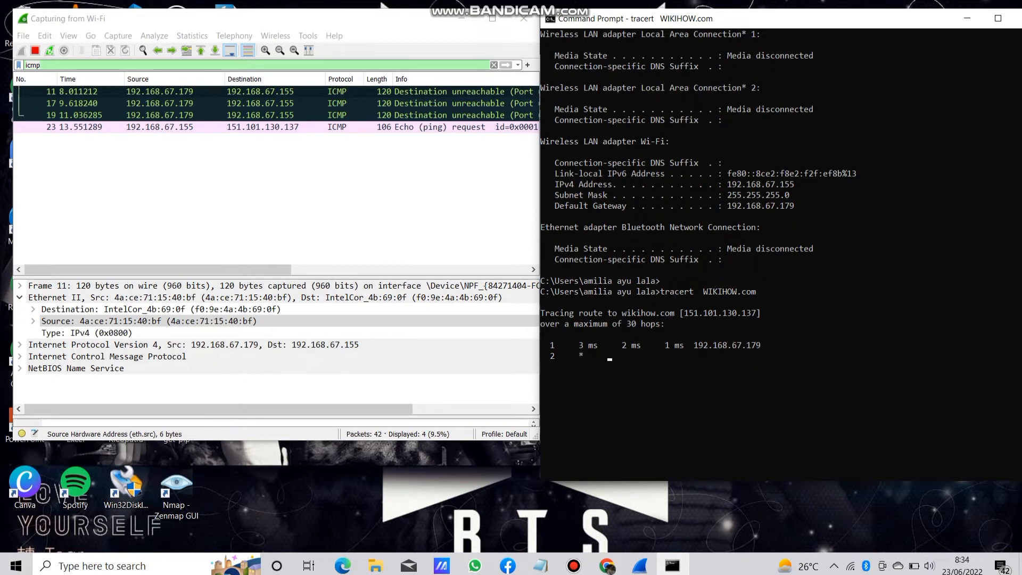
pyautogui.moveTo(540, 245); pyautogui.dragTo(547, 245)
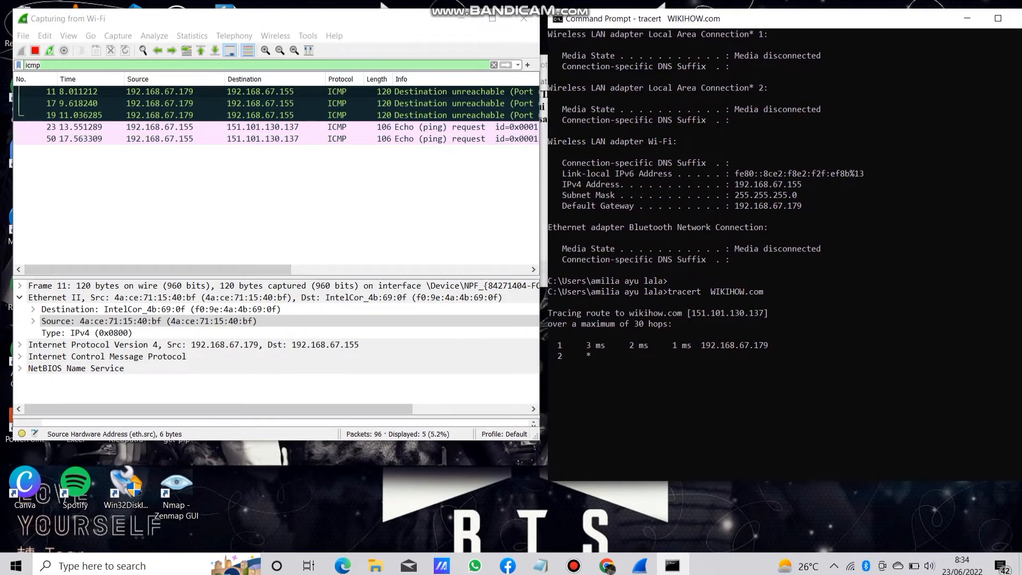
pyautogui.moveTo(341, 441); pyautogui.dragTo(340, 553)
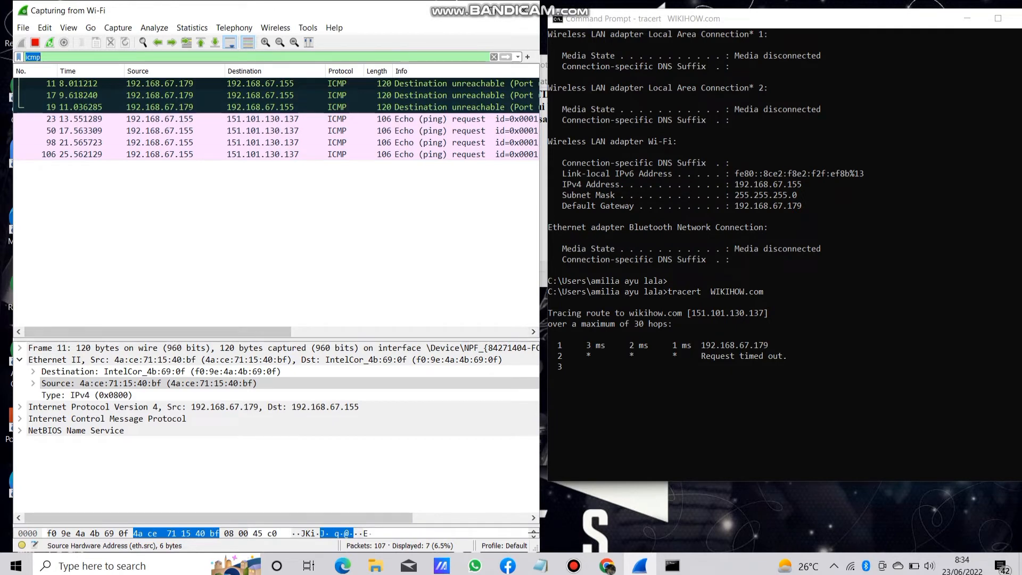
pyautogui.moveTo(157, 331)
pyautogui.mouseDown()
pyautogui.moveTo(276, 332)
pyautogui.moveTo(154, 332)
pyautogui.mouseUp()
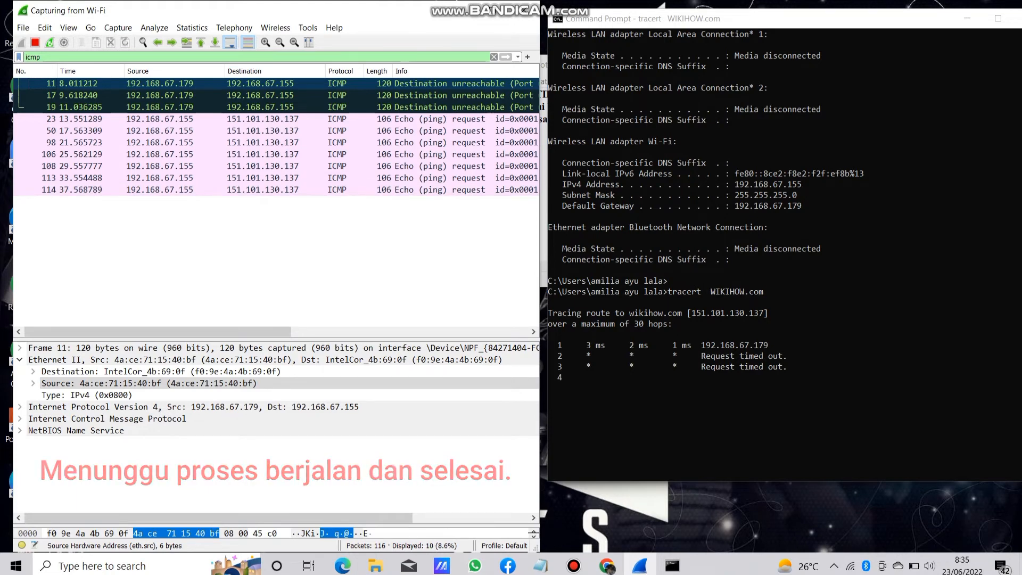
pyautogui.moveTo(798, 19); pyautogui.dragTo(793, 11)
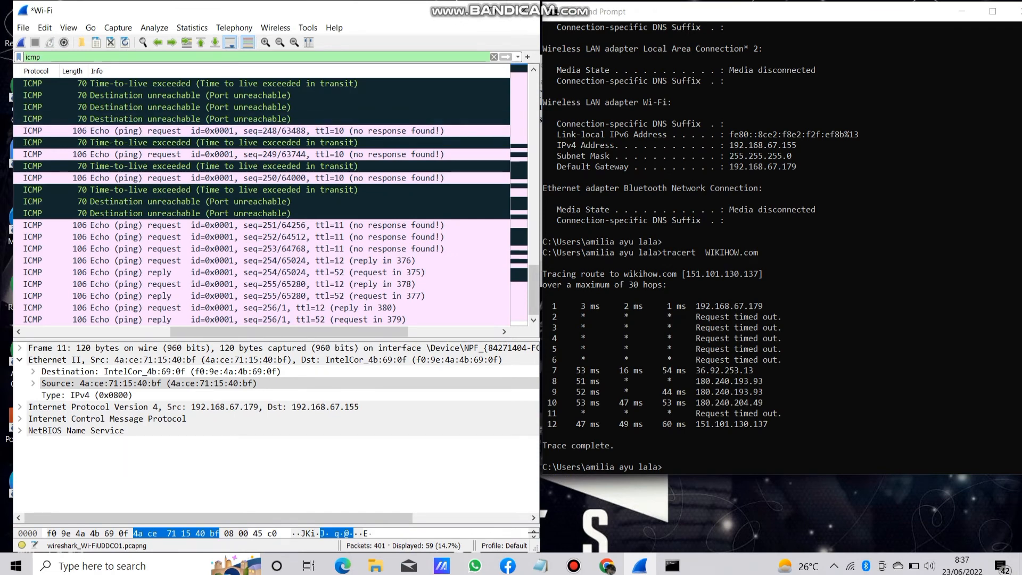
# Compare the captured ICMP packets, including packet 23, with the tracert hops, checking their sources, TTL values and response information.
pyautogui.scroll(9, 261, 203)
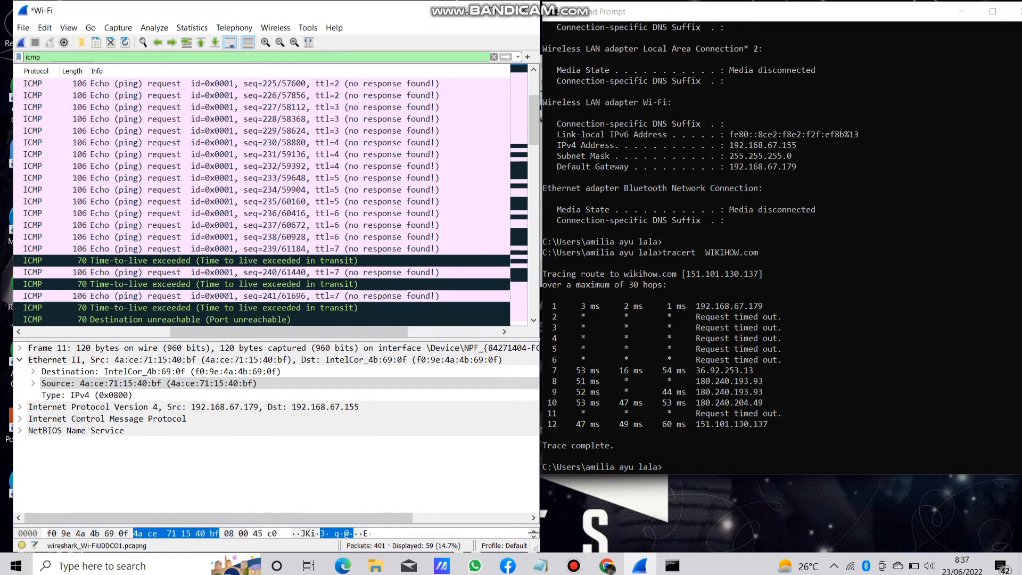
pyautogui.scroll(1, 261, 200)
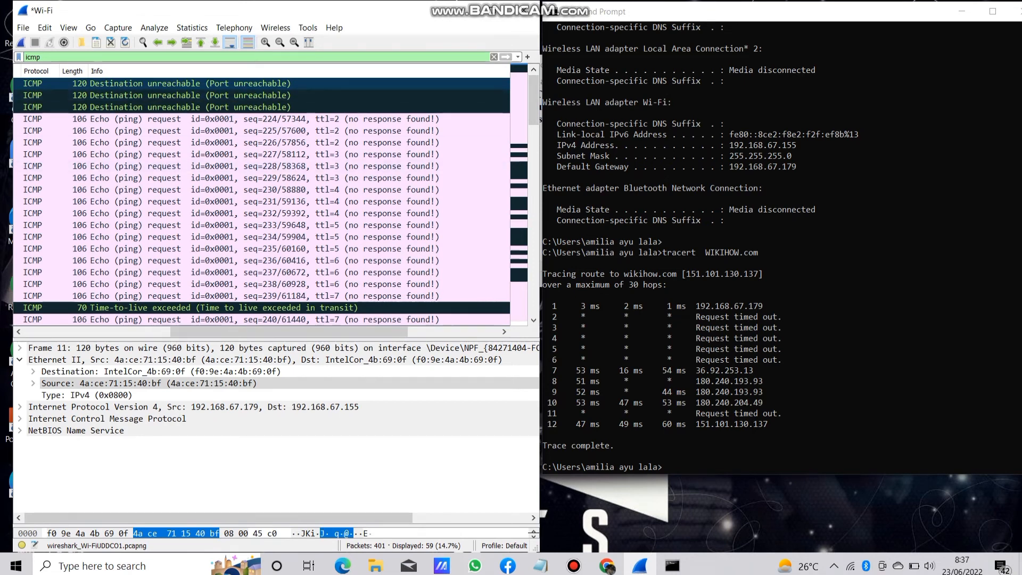
pyautogui.click(664, 467)
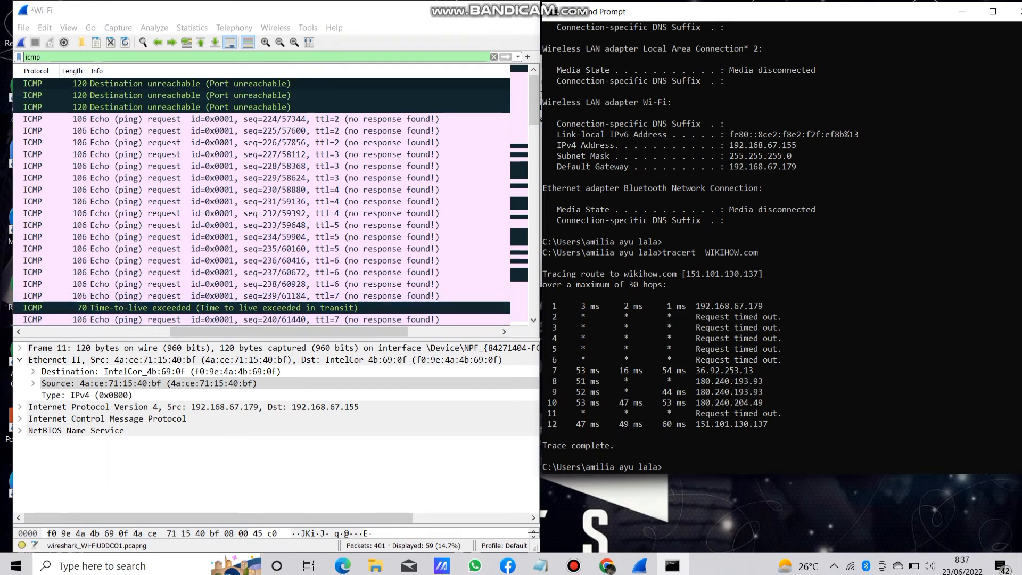
pyautogui.moveTo(320, 331); pyautogui.dragTo(186, 332)
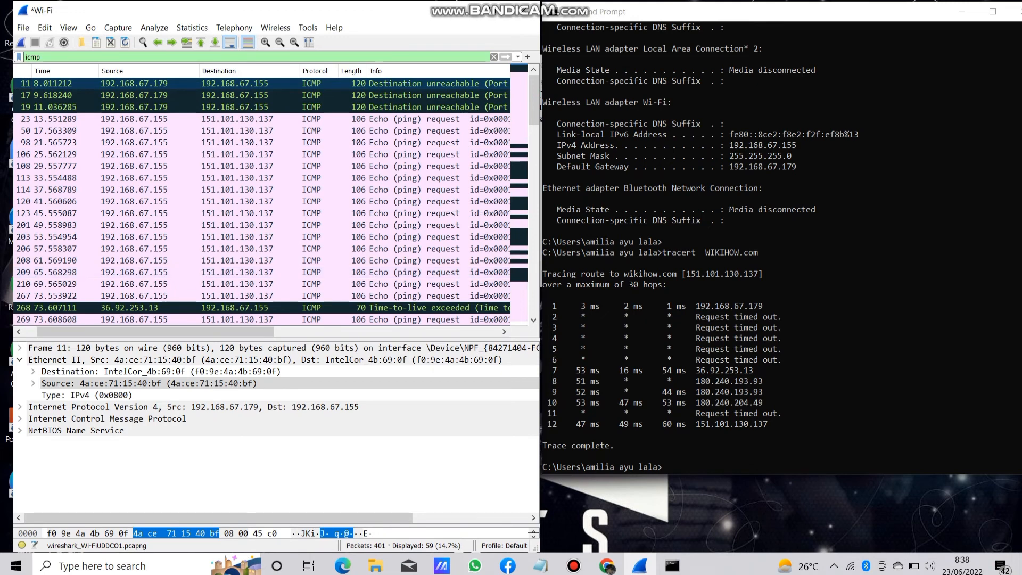
pyautogui.click(426, 119)
pyautogui.moveTo(266, 331); pyautogui.dragTo(339, 331)
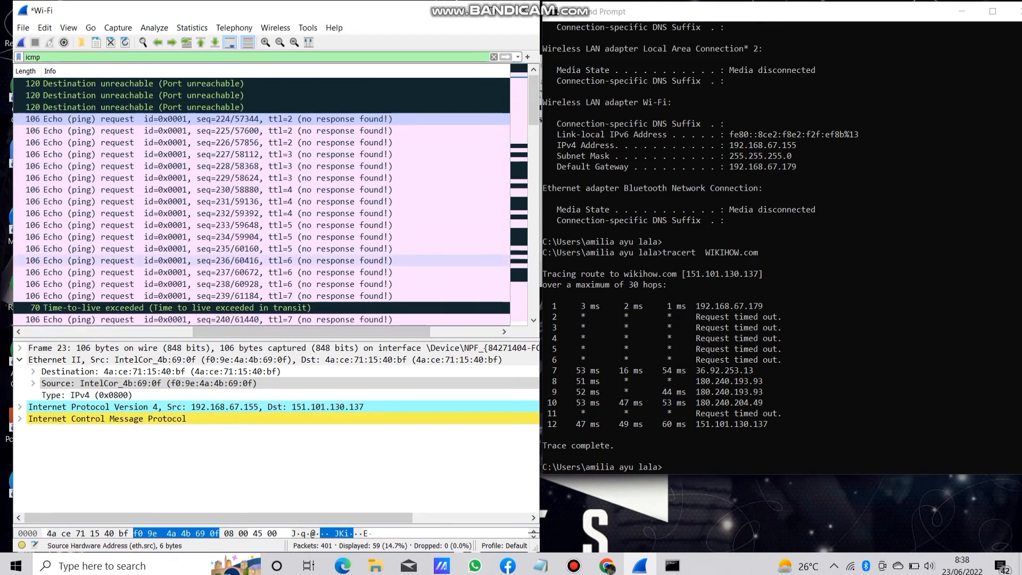
pyautogui.scroll(-4, 260, 213)
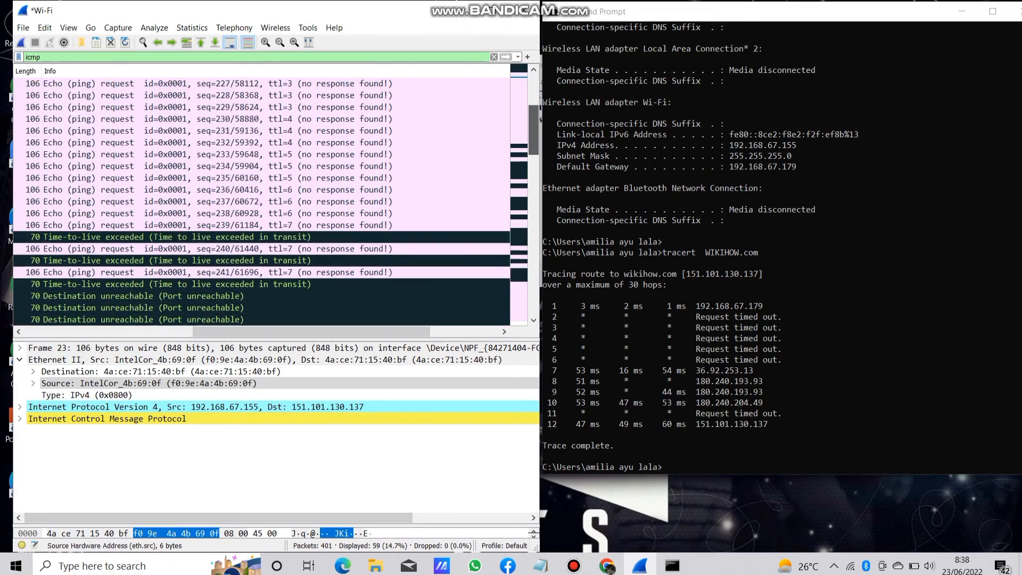
pyautogui.scroll(-2, 276, 204)
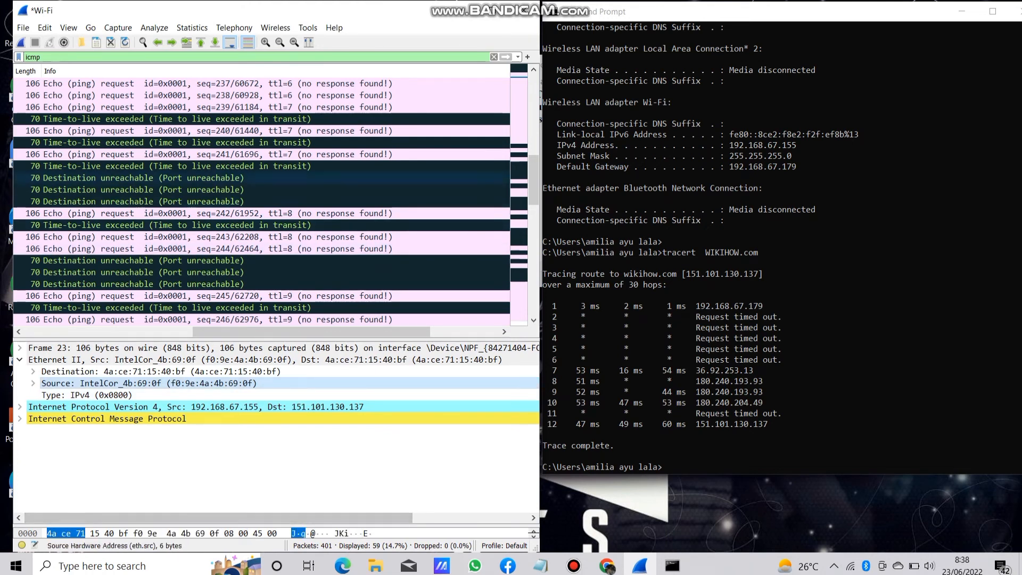
# Maximize Wireshark, examine packets 272, 268 and 290 from the seventh hop, and collapse the Ethernet II details.
pyautogui.click(494, 11)
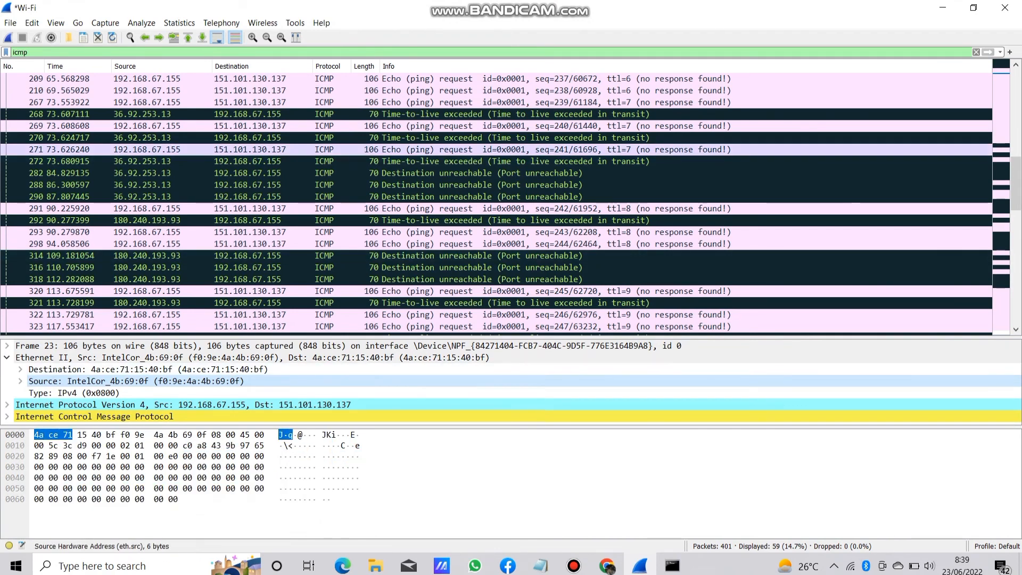
pyautogui.click(142, 161)
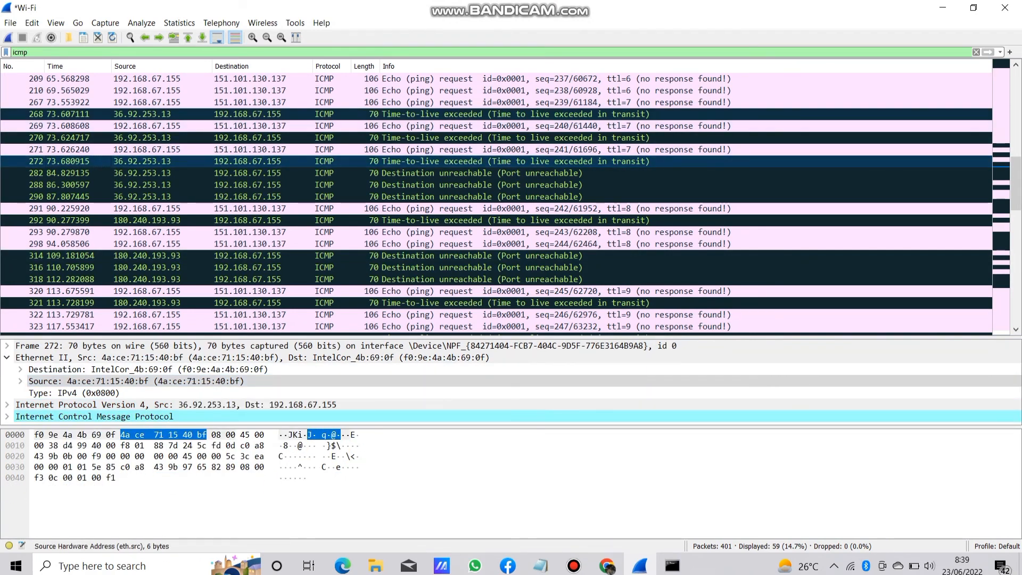
pyautogui.click(143, 113)
pyautogui.click(142, 197)
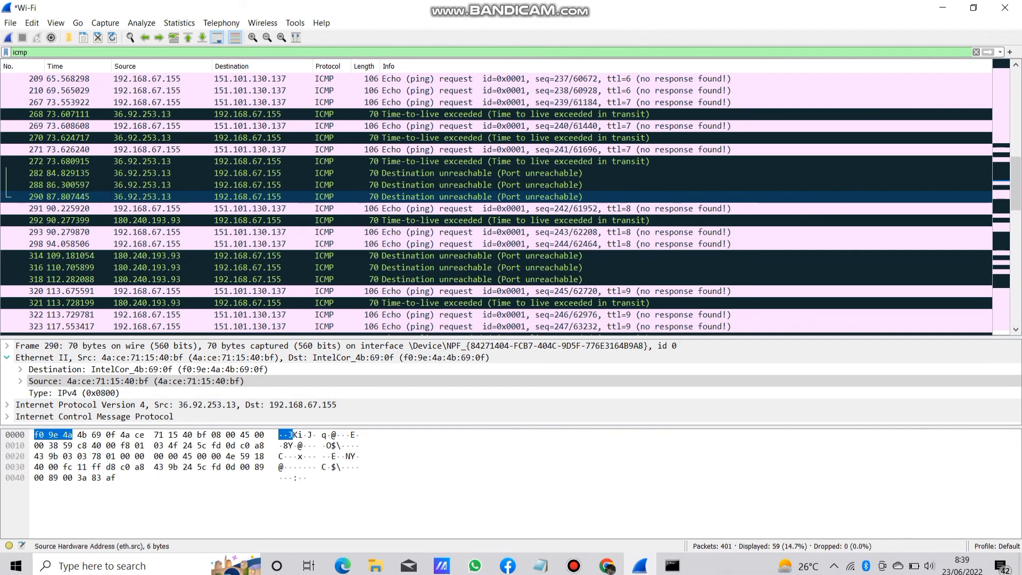
pyautogui.click(7, 358)
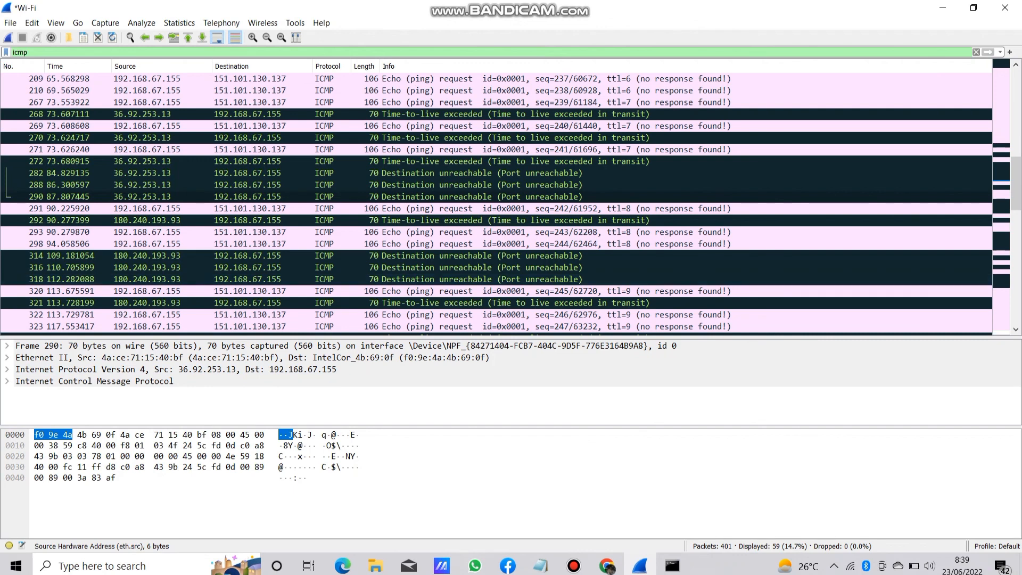
pyautogui.moveTo(573, 565)
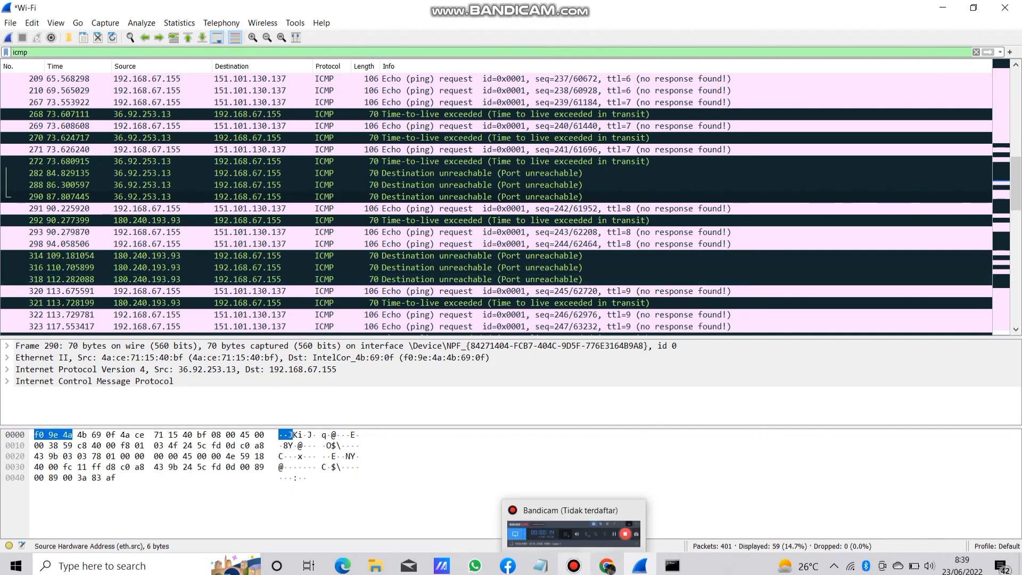
# Save the tracert capture on the Desktop as "hasil tracert wikihow".
pyautogui.click(10, 22)
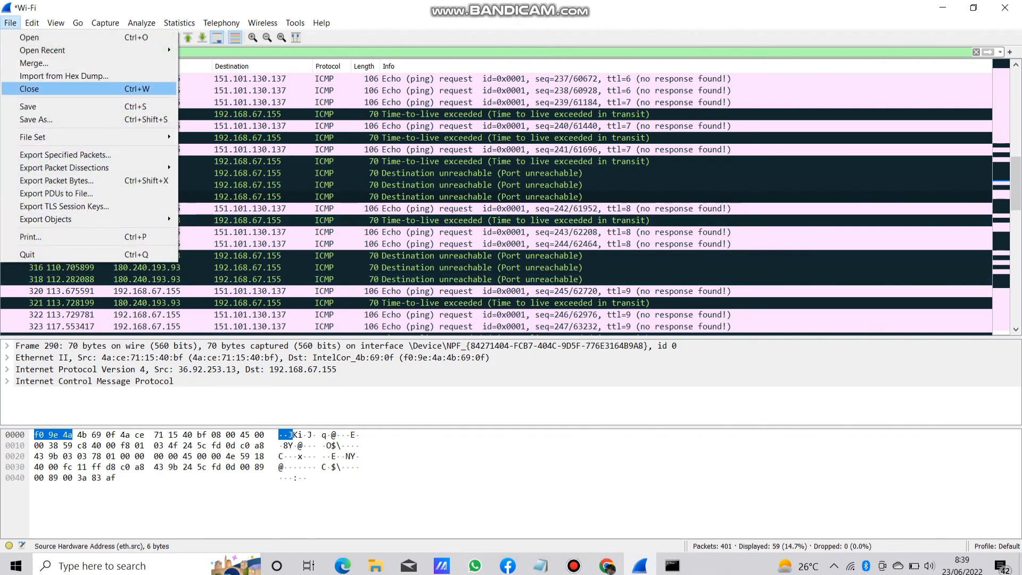
pyautogui.click(28, 107)
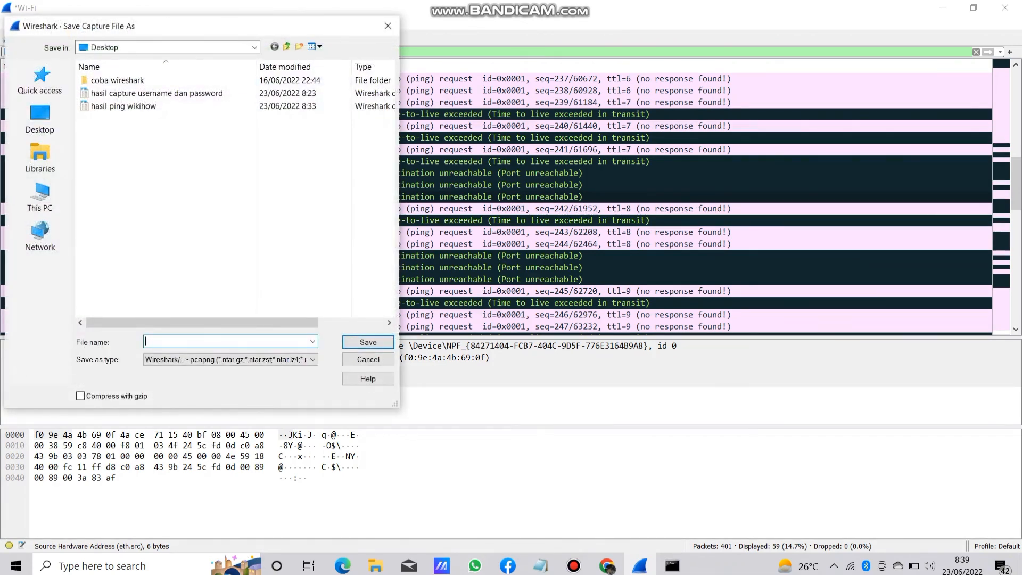
pyautogui.write('hasil')
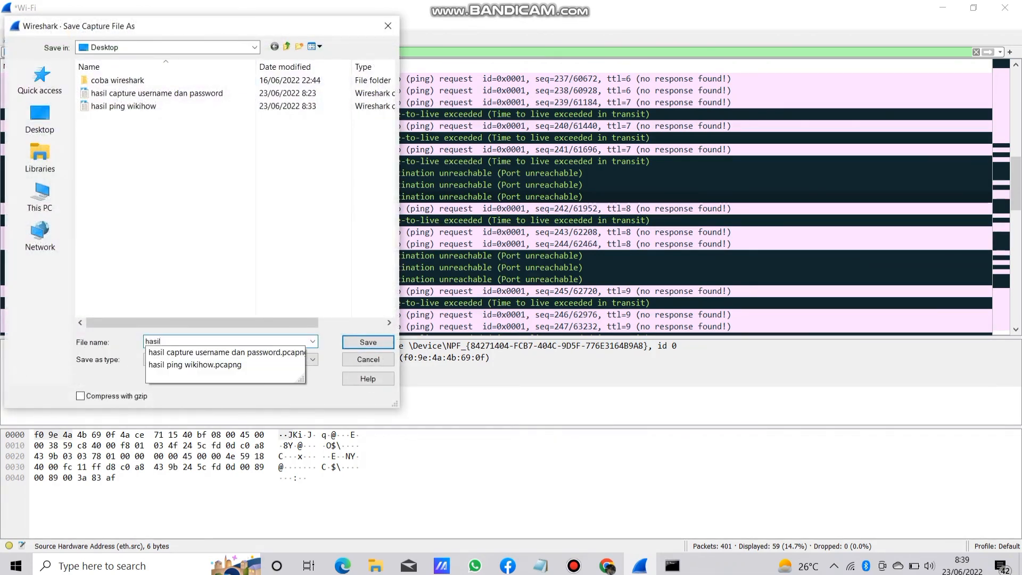
pyautogui.write(' tracert')
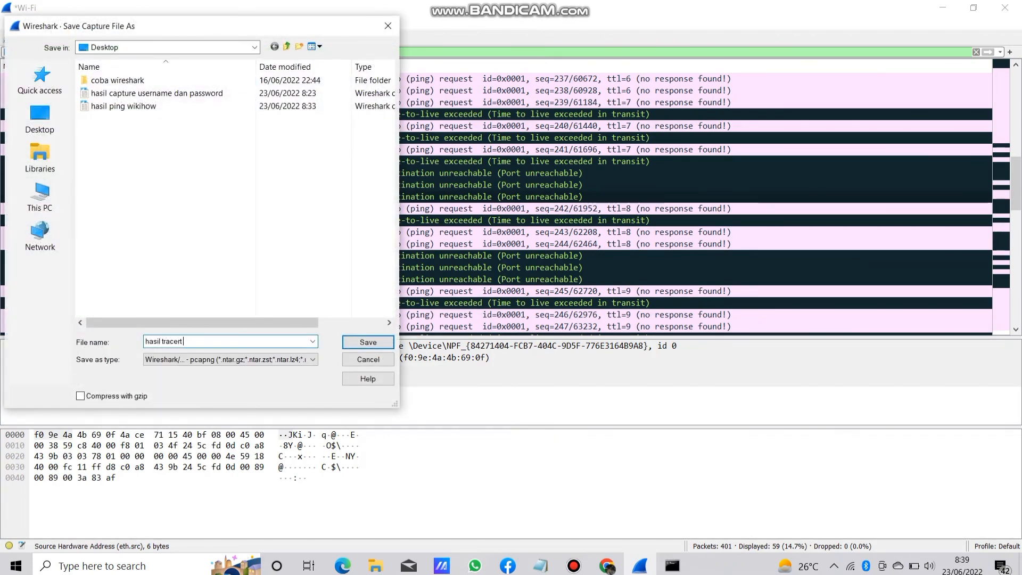
pyautogui.write(' wikihow')
pyautogui.press('Return')
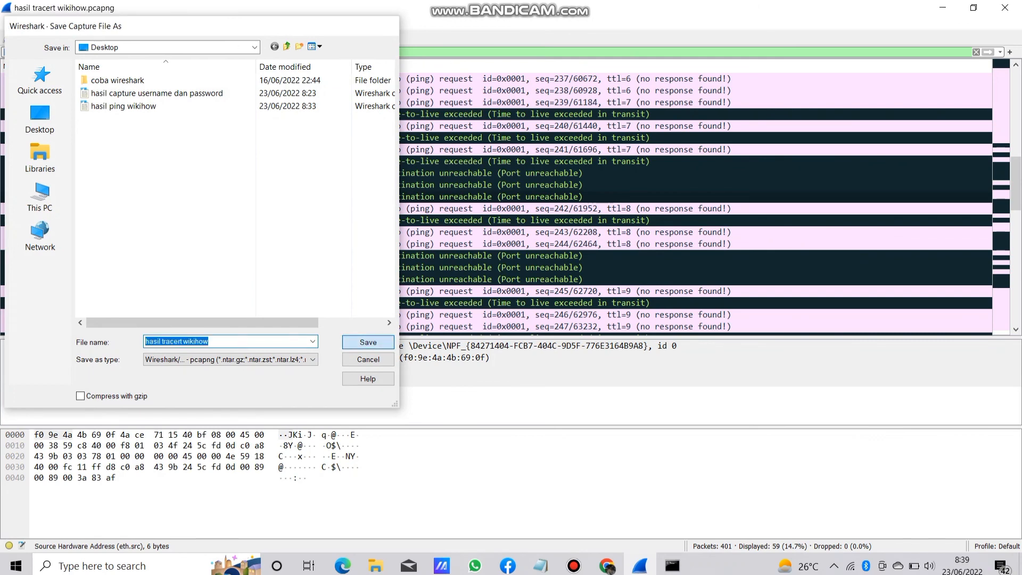